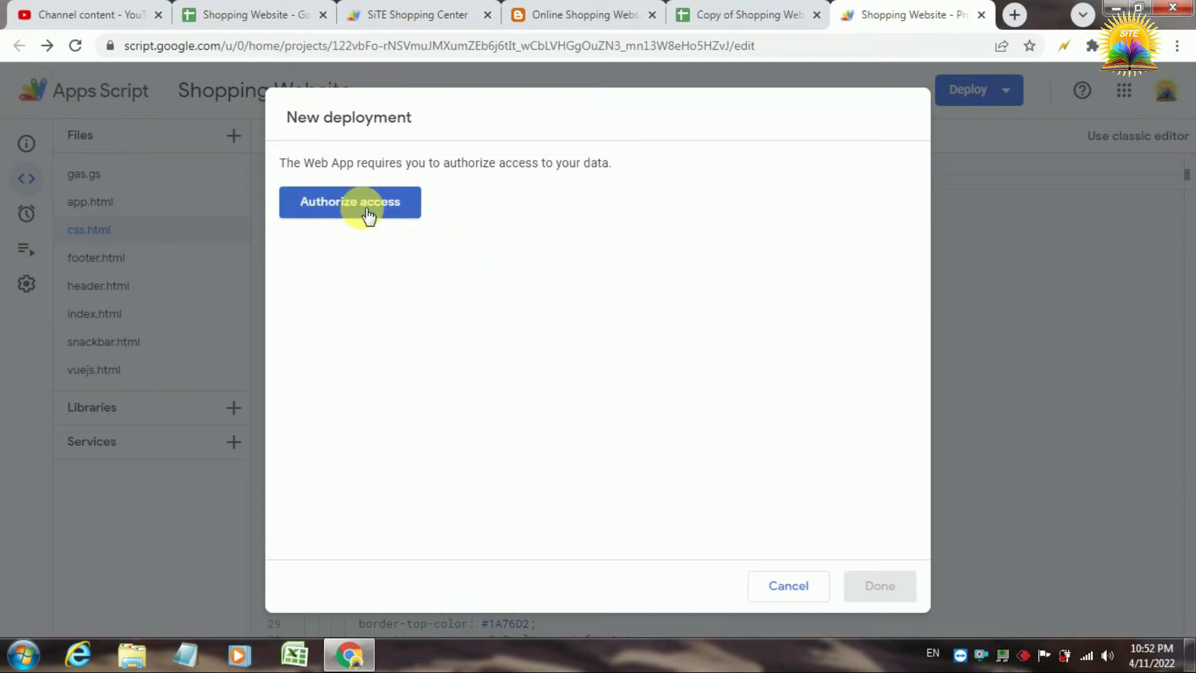
Step: Authorize the Shopping Website web app with the existing Google account, proceeding past the unverified-app warning and allowing access
left_click(365, 212)
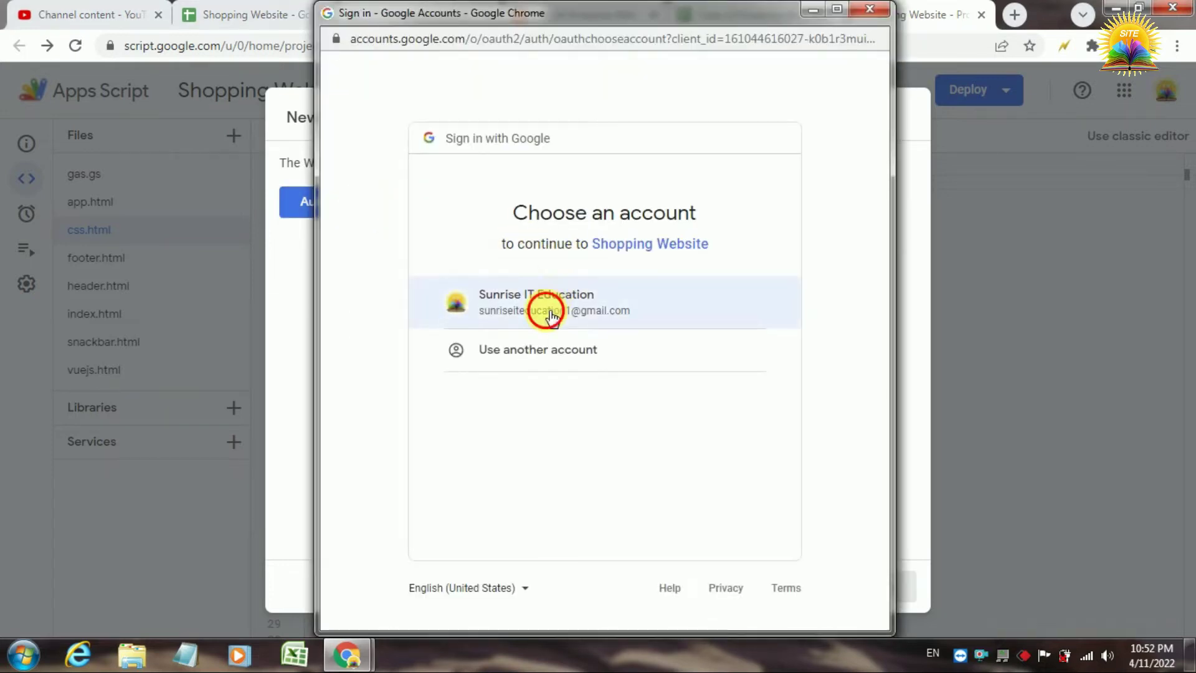
left_click(548, 311)
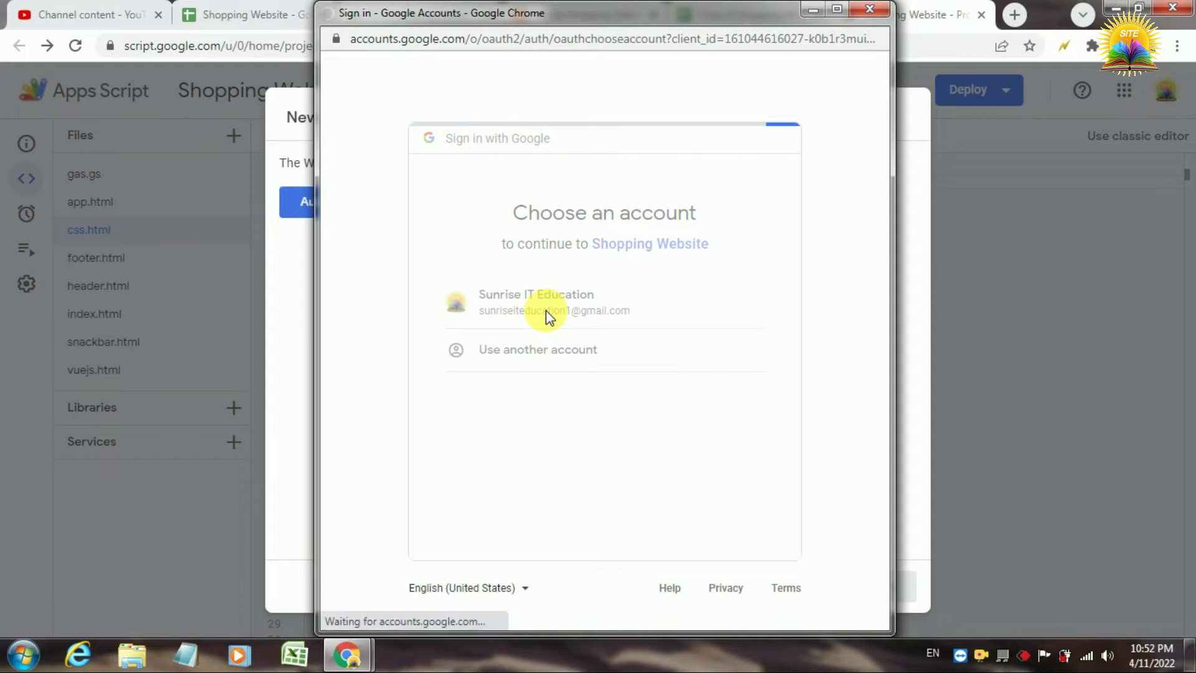
left_click(383, 379)
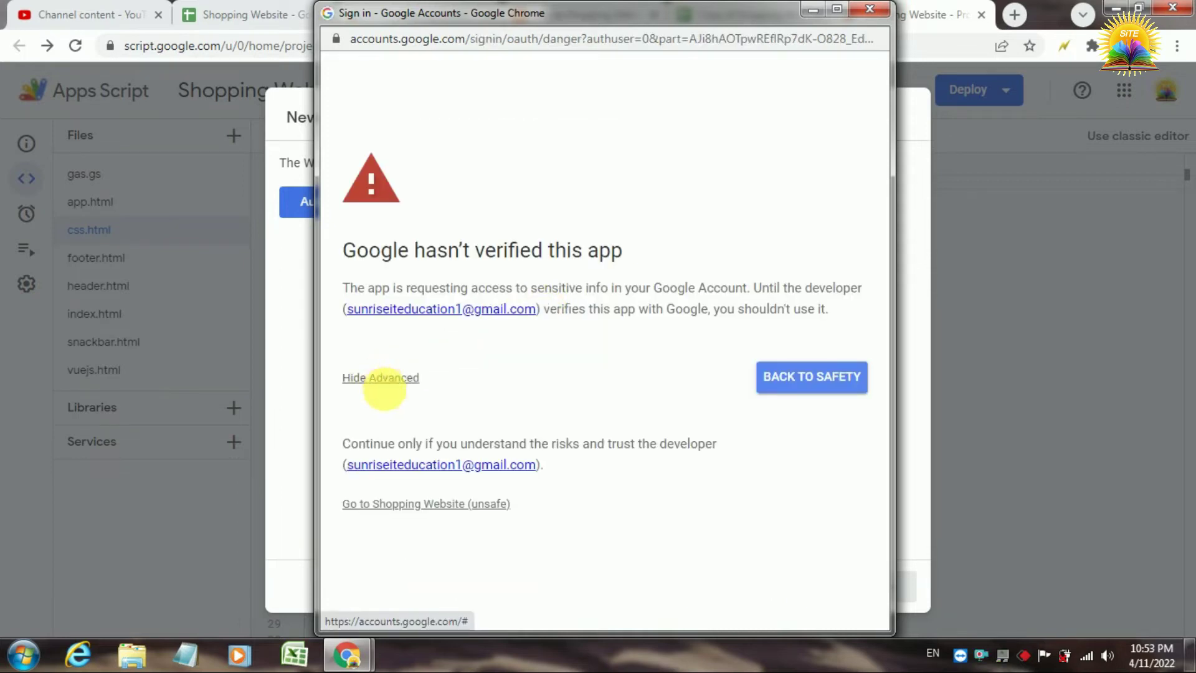
left_click(409, 505)
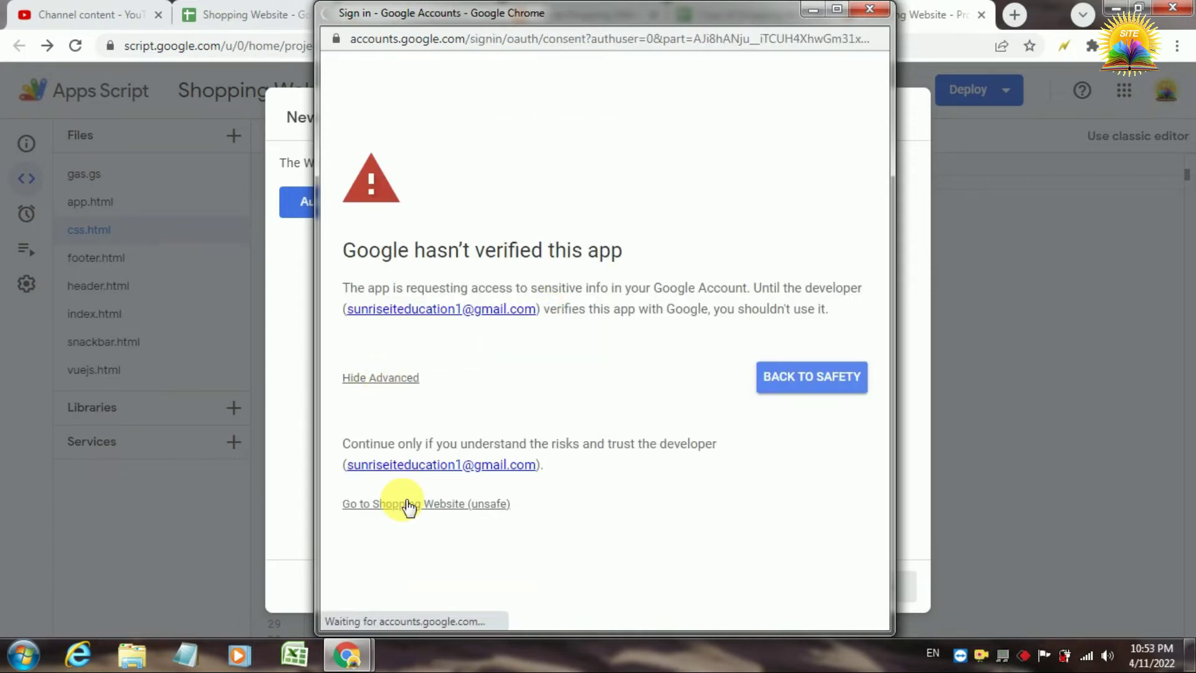
left_click(662, 585)
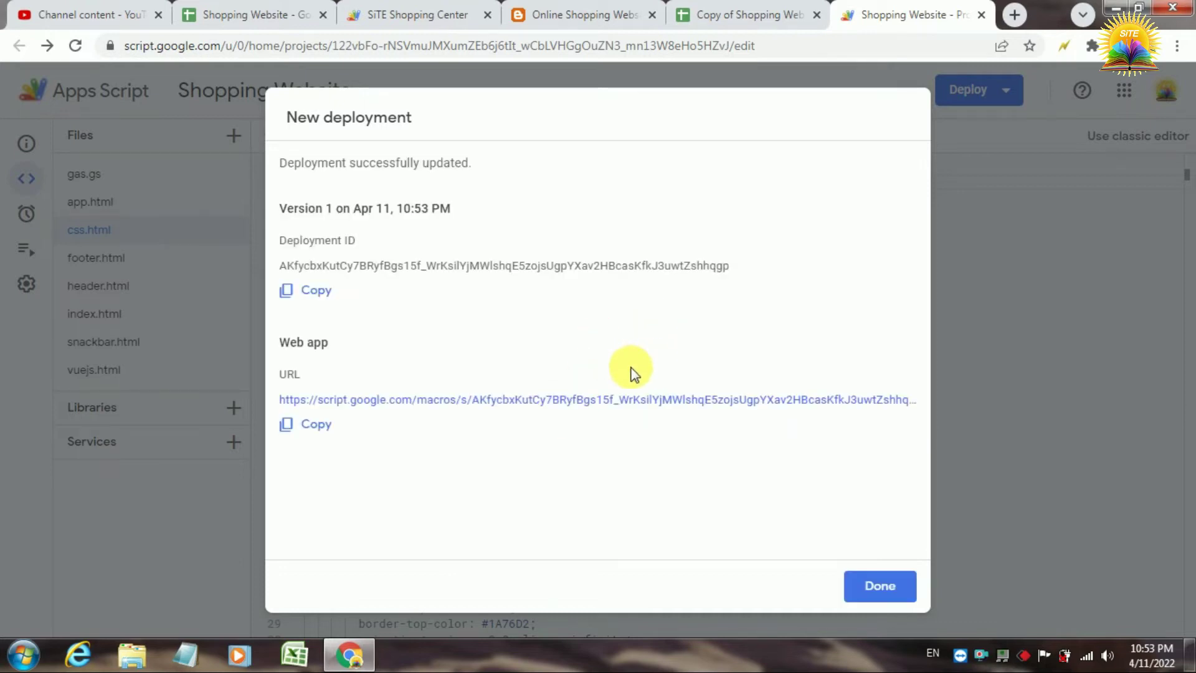
Step: Open the deployed web app from its URL and close the New deployment dialog in Apps Script
left_click(613, 400)
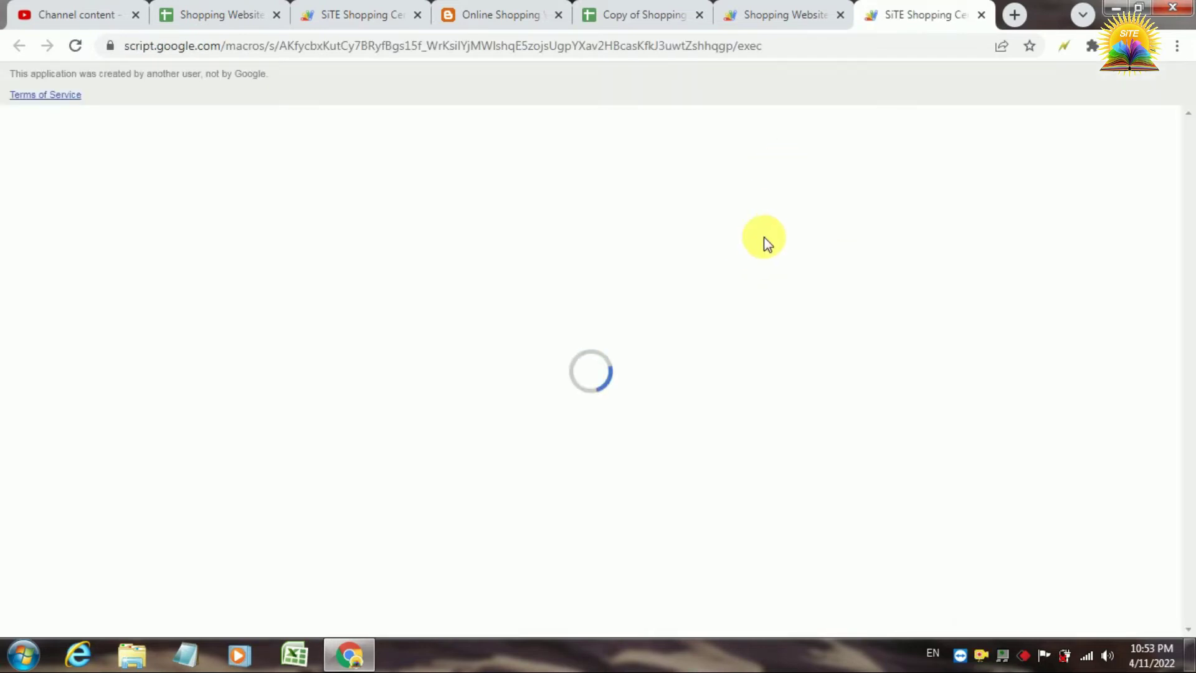
left_click(788, 7)
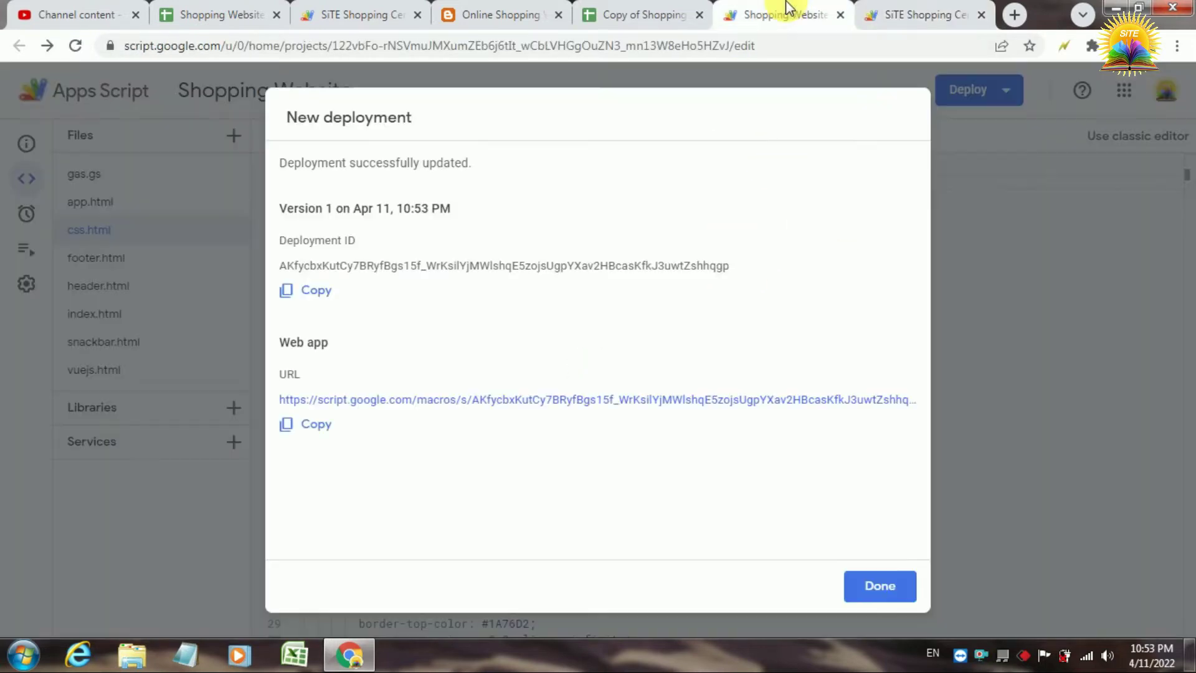
left_click(875, 584)
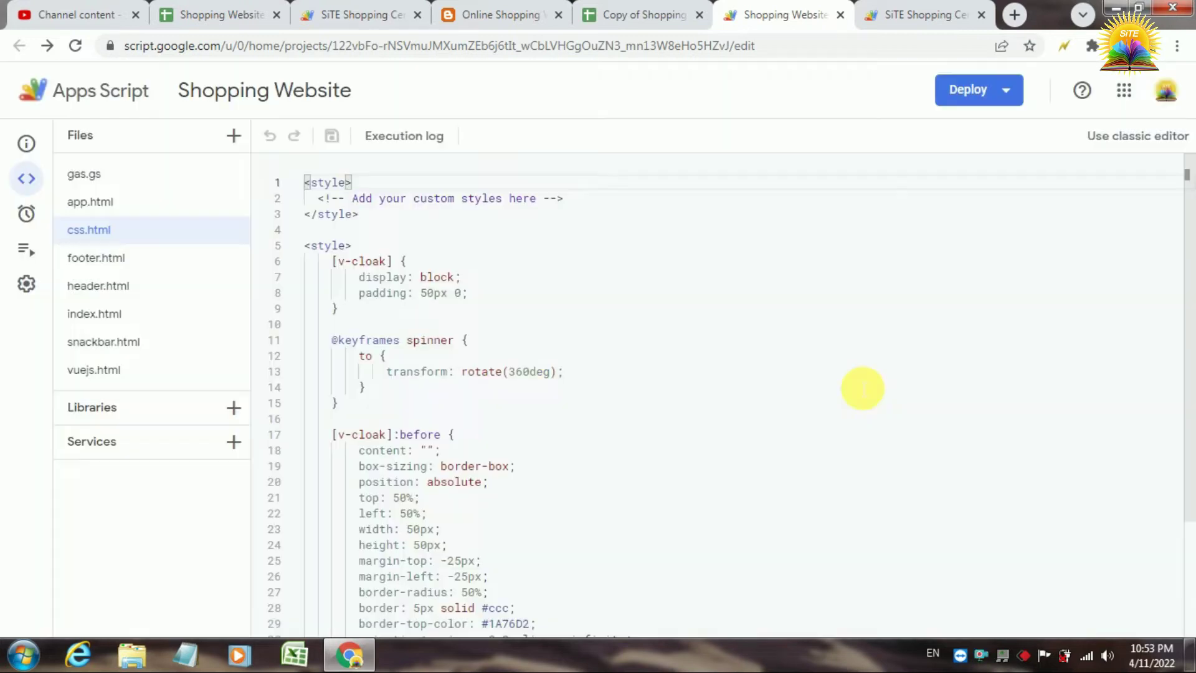
Step: Submit a test order in the SiTE Shopping Center form with only the item "item001 - Laptop" selected
left_click(908, 9)
left_click(795, 266)
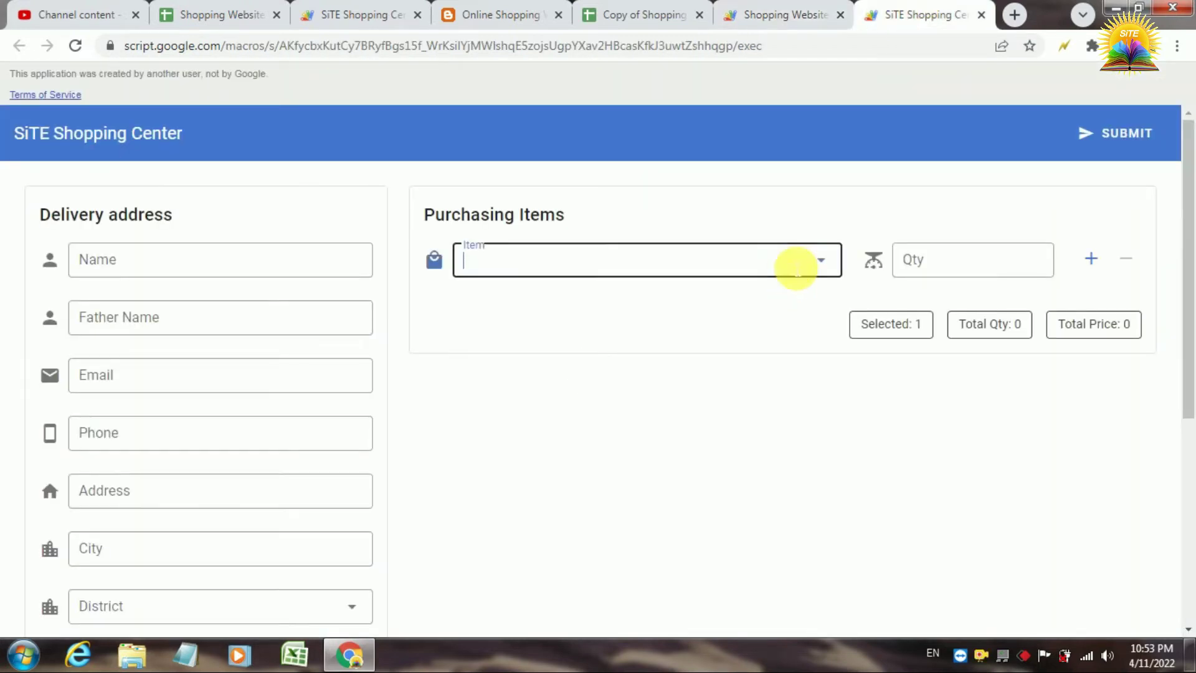
left_click(649, 321)
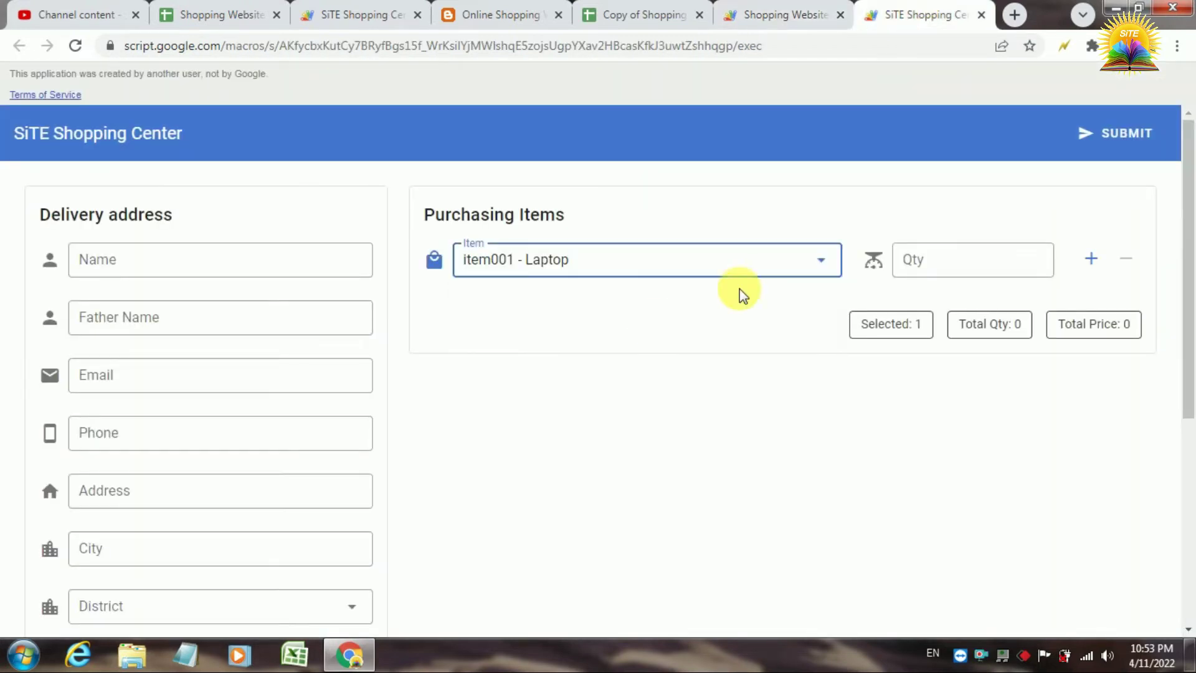
left_click(1106, 142)
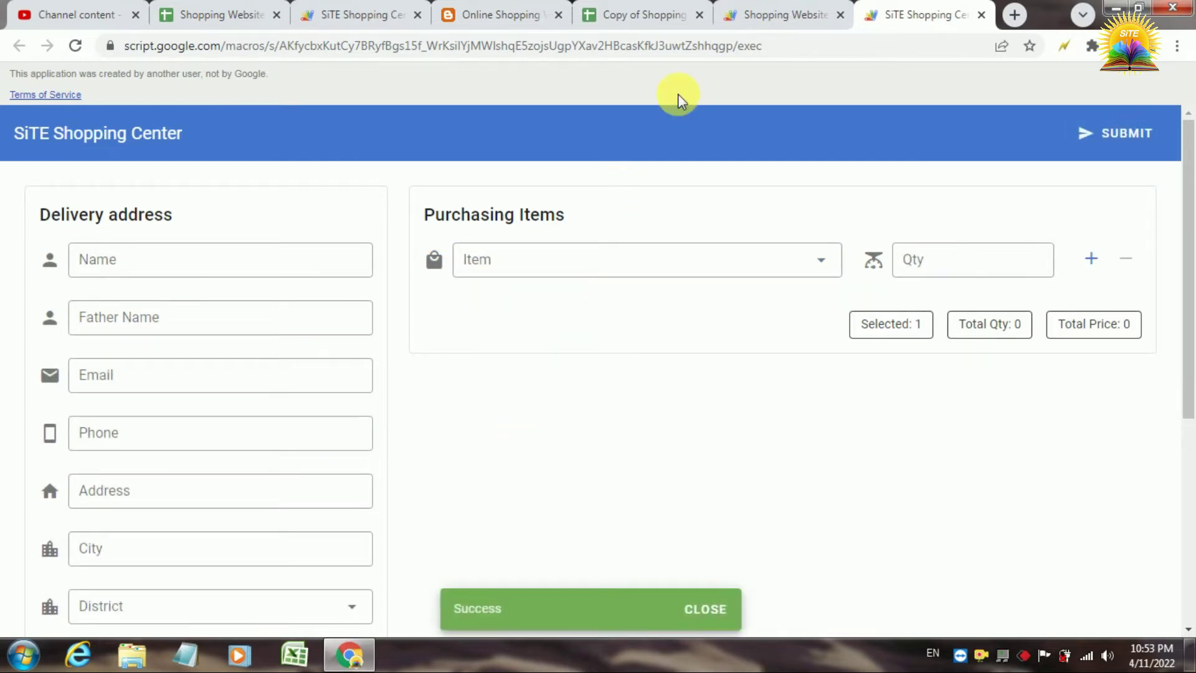
Step: Check the newest order row, including its item and qty columns, on the Responses sheet of Copy of Shopping Website
left_click(629, 13)
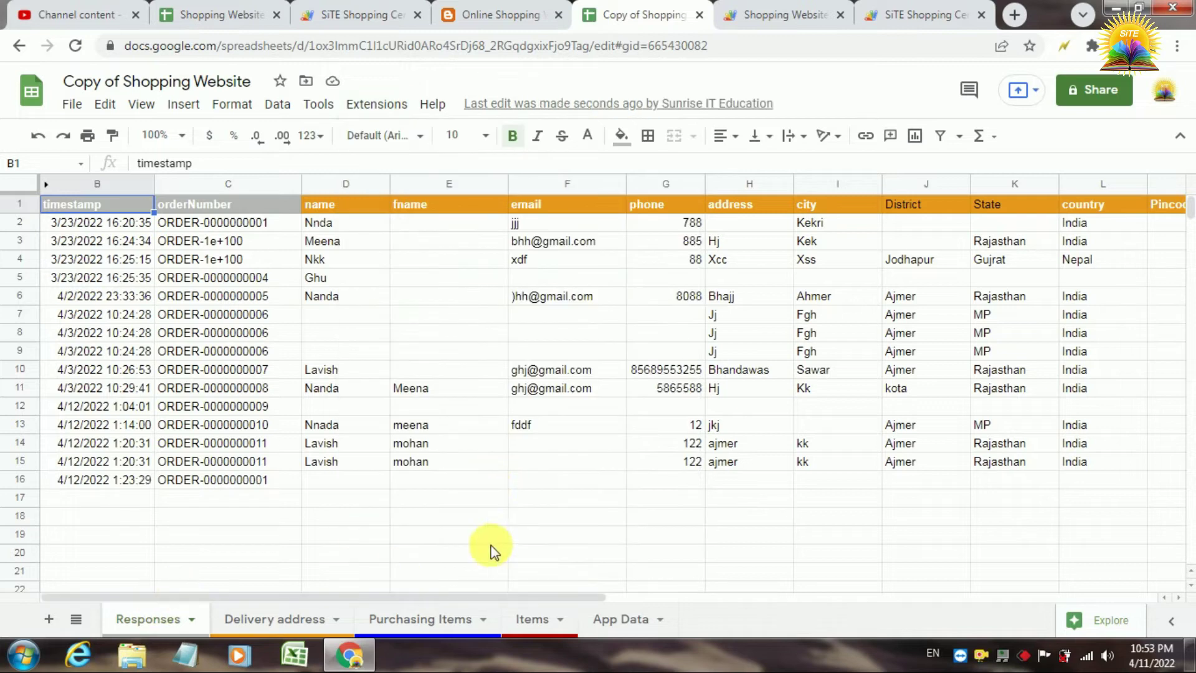
left_click(19, 479)
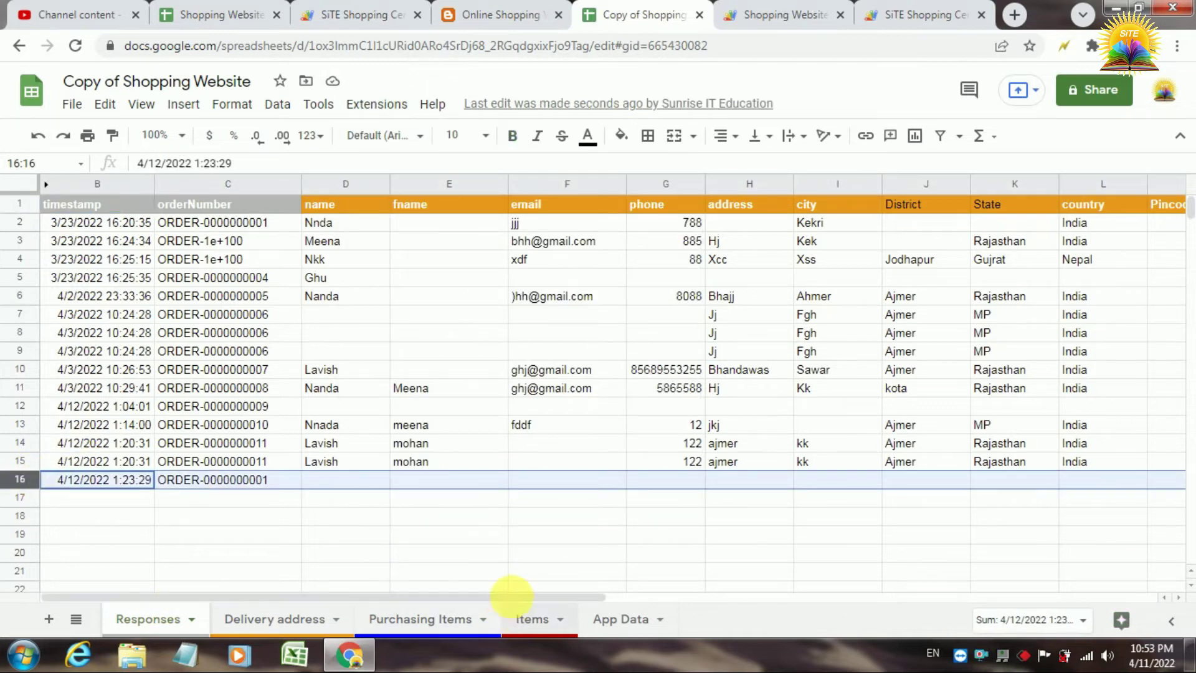
left_click_drag(514, 595, 767, 579)
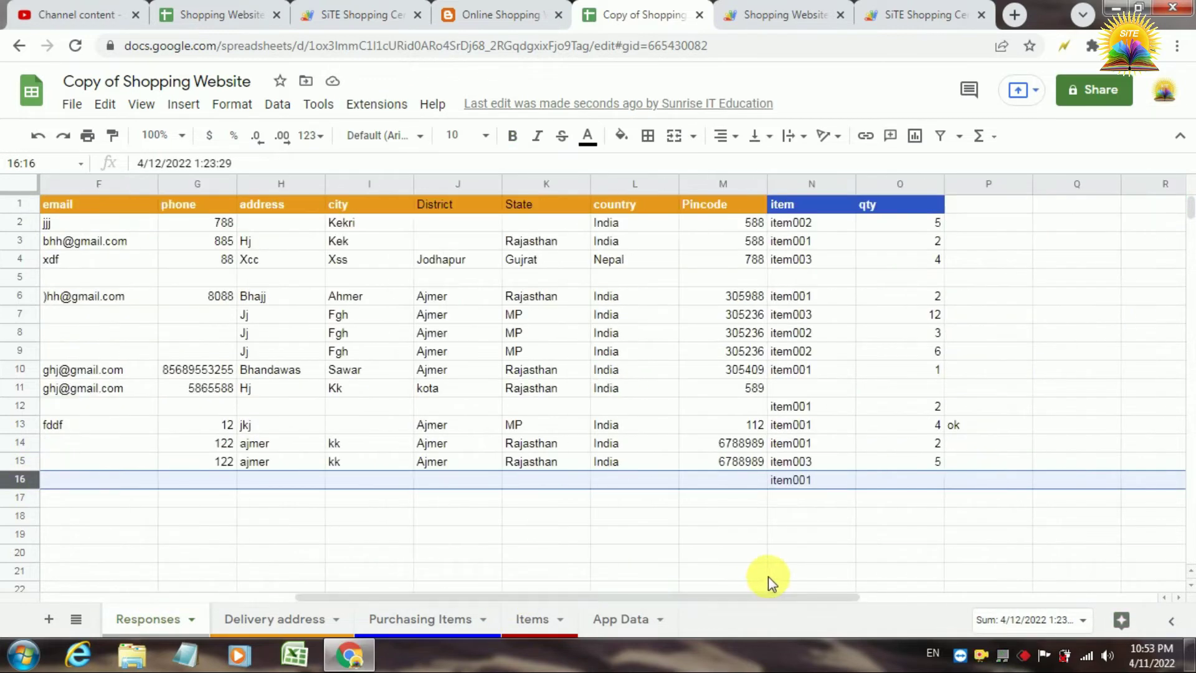
Step: Return to the shopping form and enter the customer's name and father's name, leaving the e-mail and phone empty
left_click(917, 9)
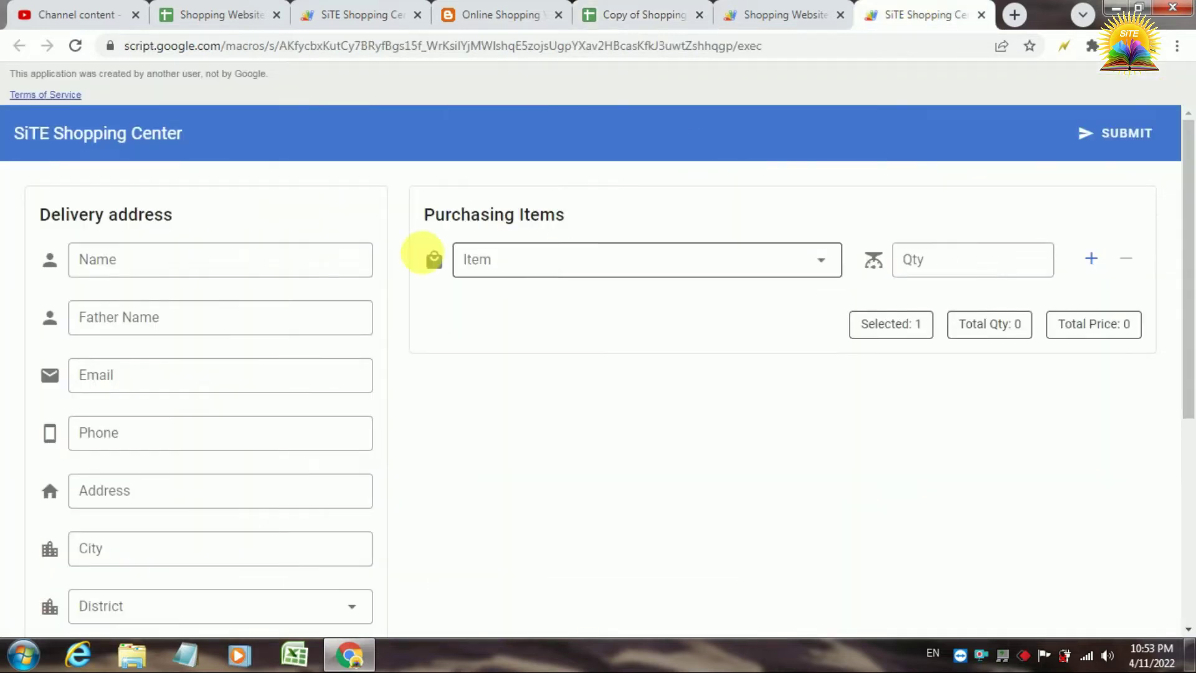
left_click(350, 260)
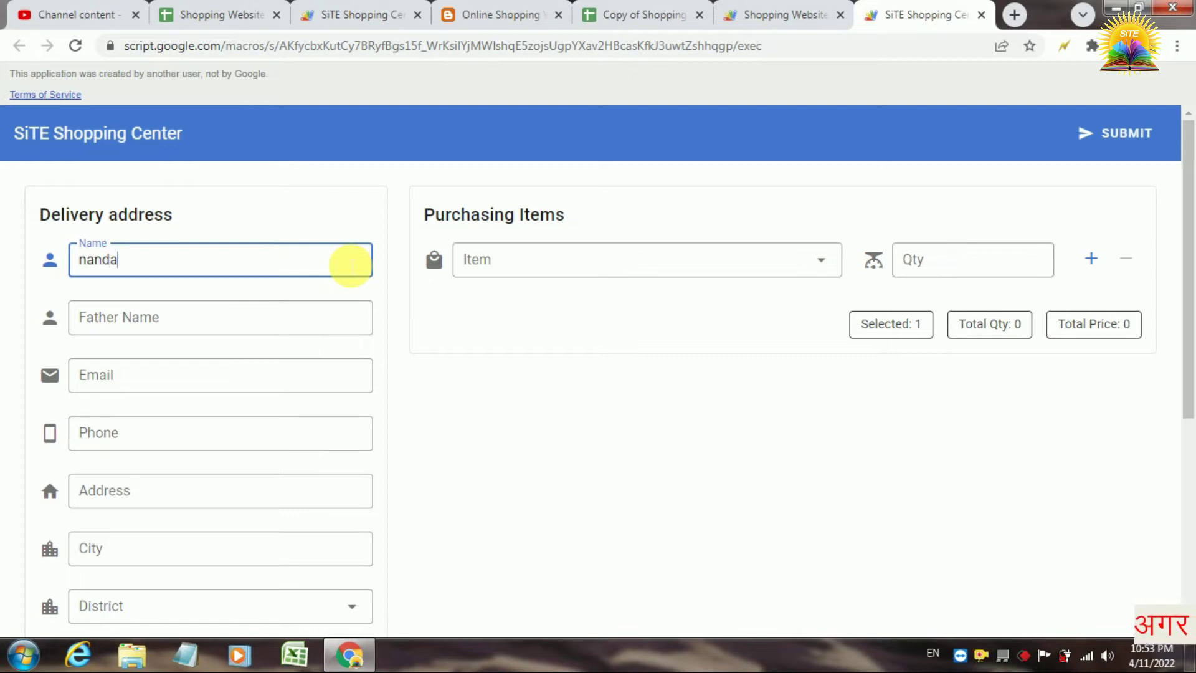
key("Tab")
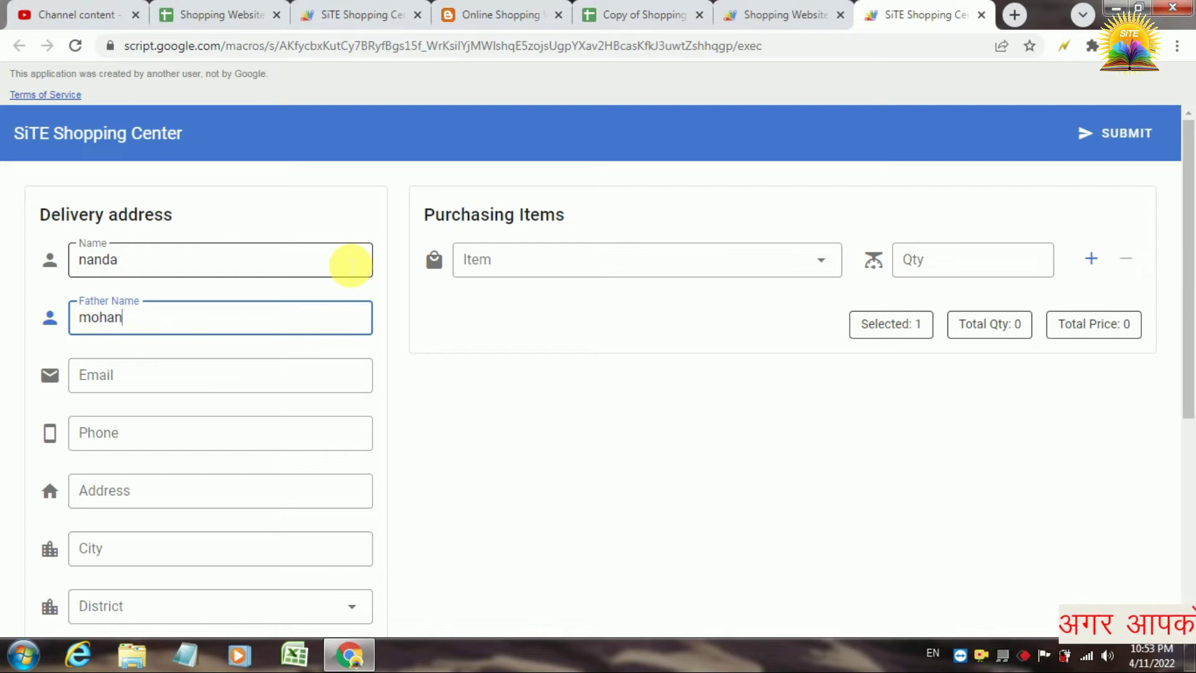
type("mohan")
left_click(320, 387)
left_click(290, 442)
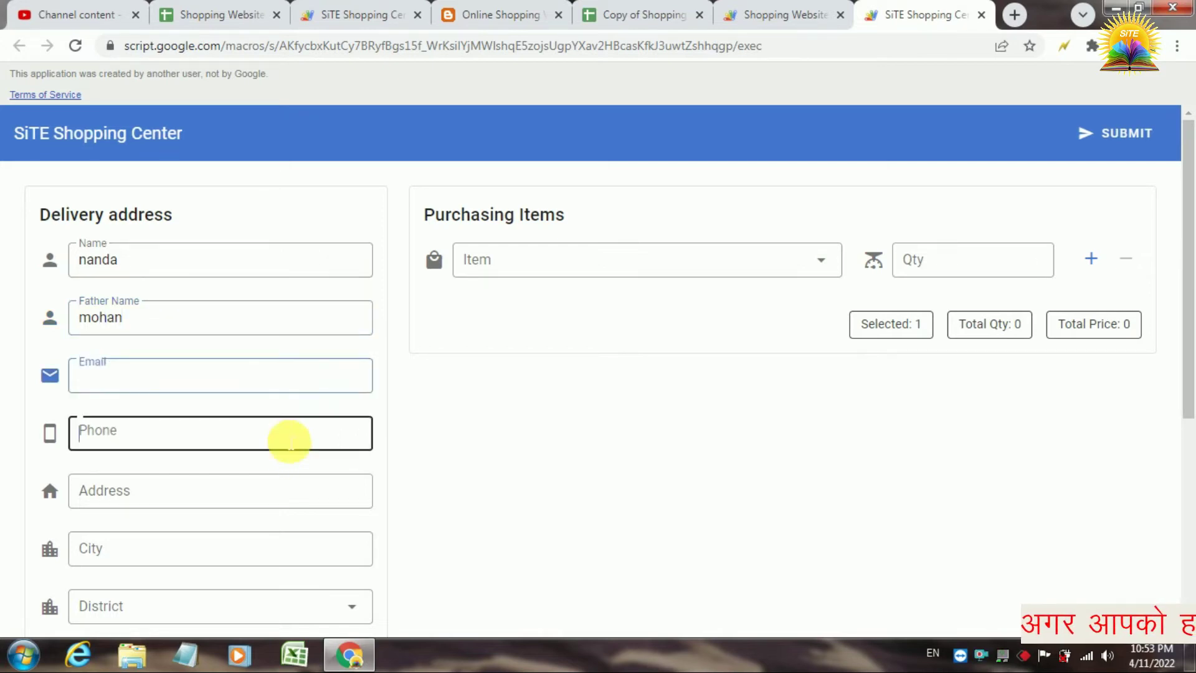
Step: Fill in the customer's address and city, and choose Ajmer as the district
left_click(259, 496)
scroll(1185, 339, "down", 2)
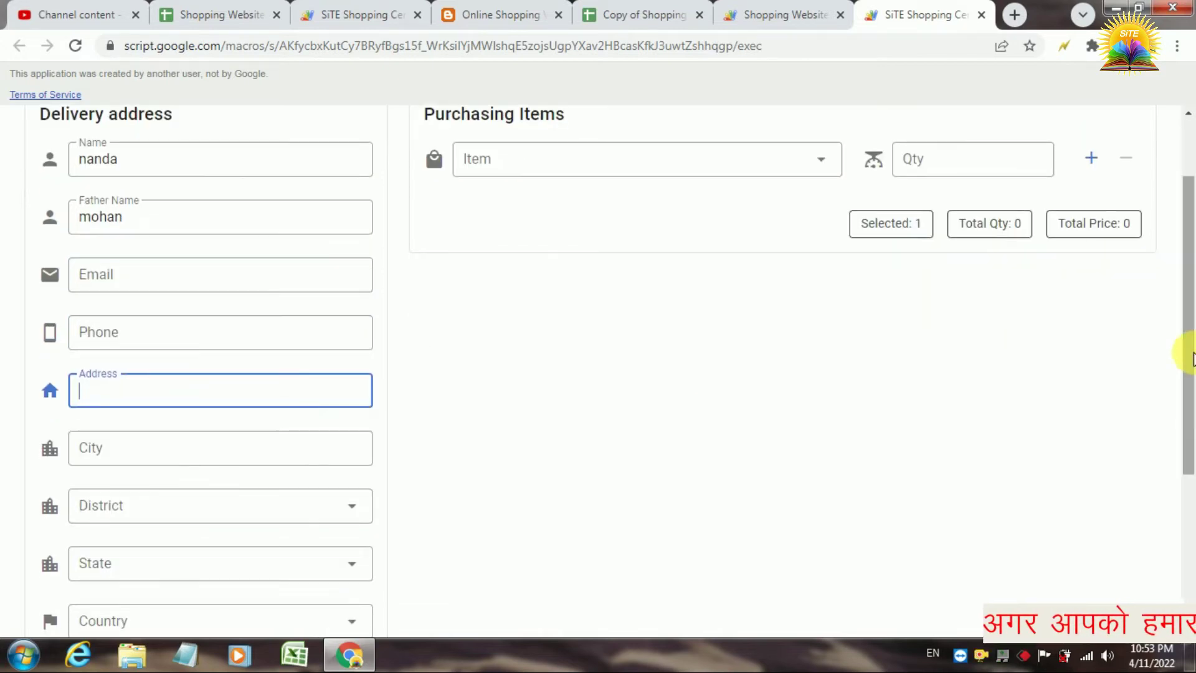
key("Tab")
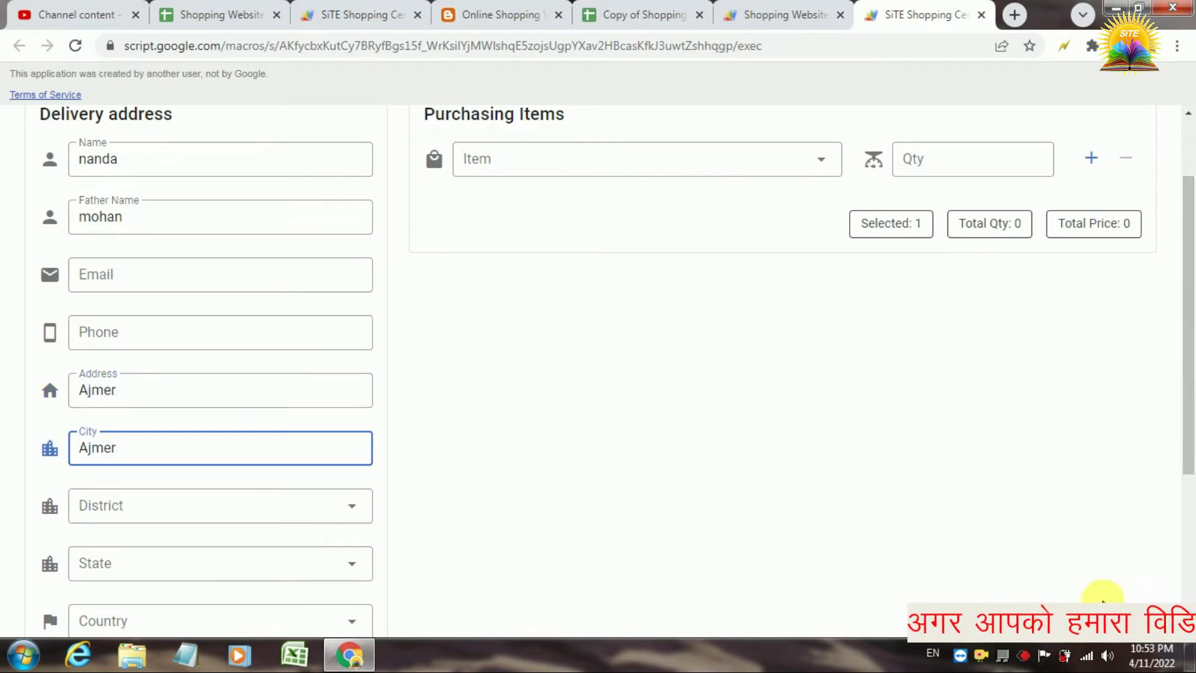
left_click(339, 504)
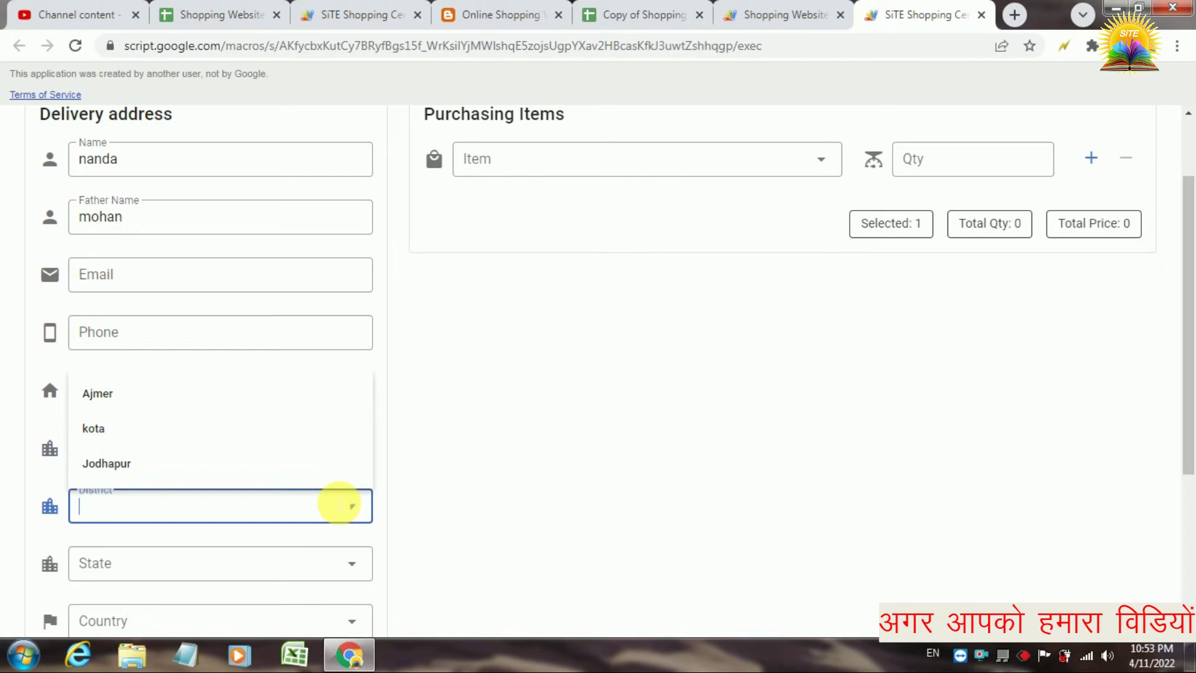
left_click(235, 391)
Step: Set the state to Rajasthan and the country to India, and enter the delivery address's pincode
scroll(1191, 481, "down", 1)
scroll(1187, 481, "down", 2)
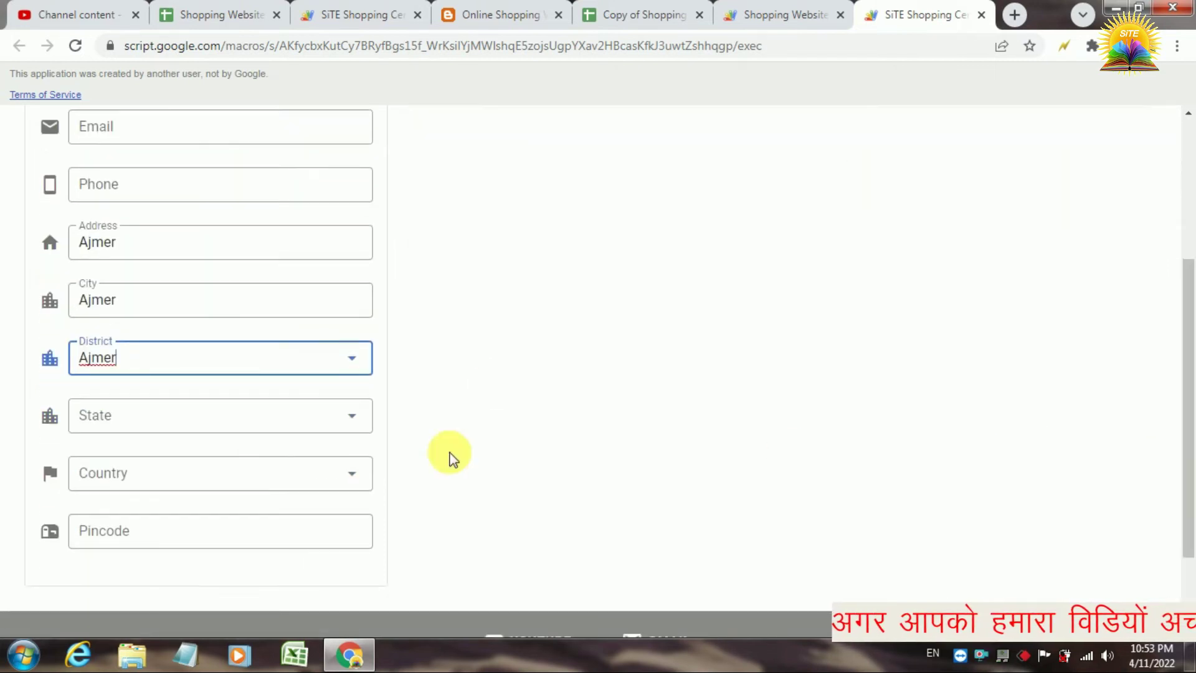
left_click(339, 417)
left_click(243, 457)
left_click(237, 471)
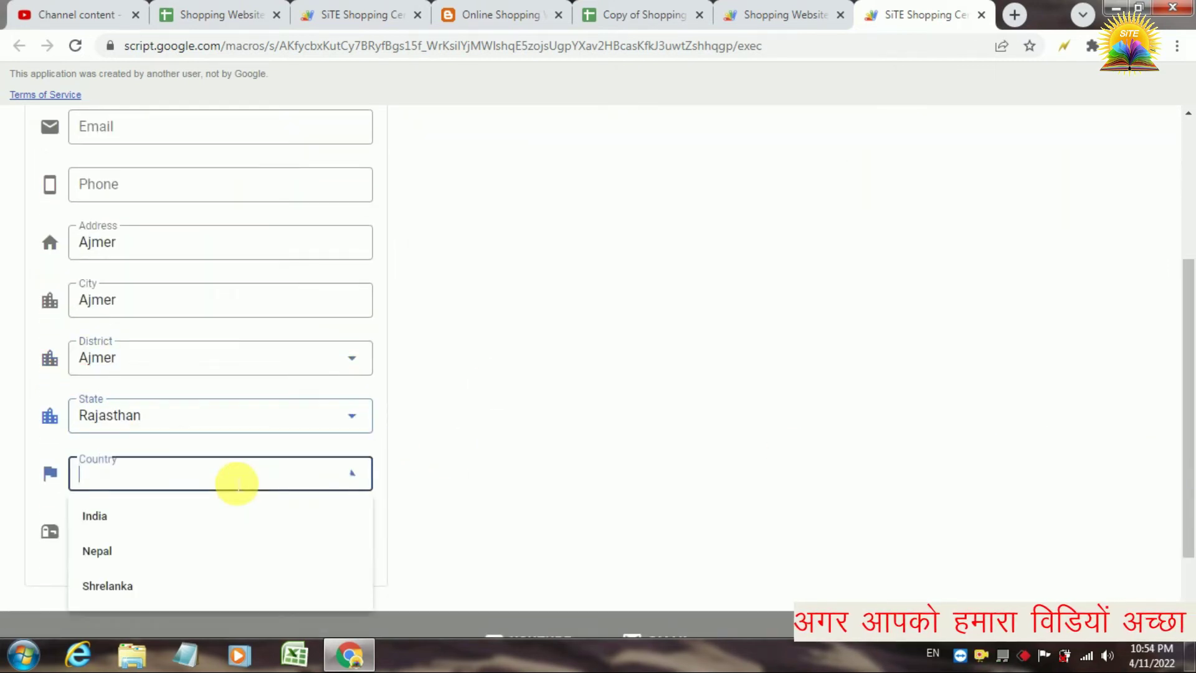
left_click(191, 520)
left_click(183, 540)
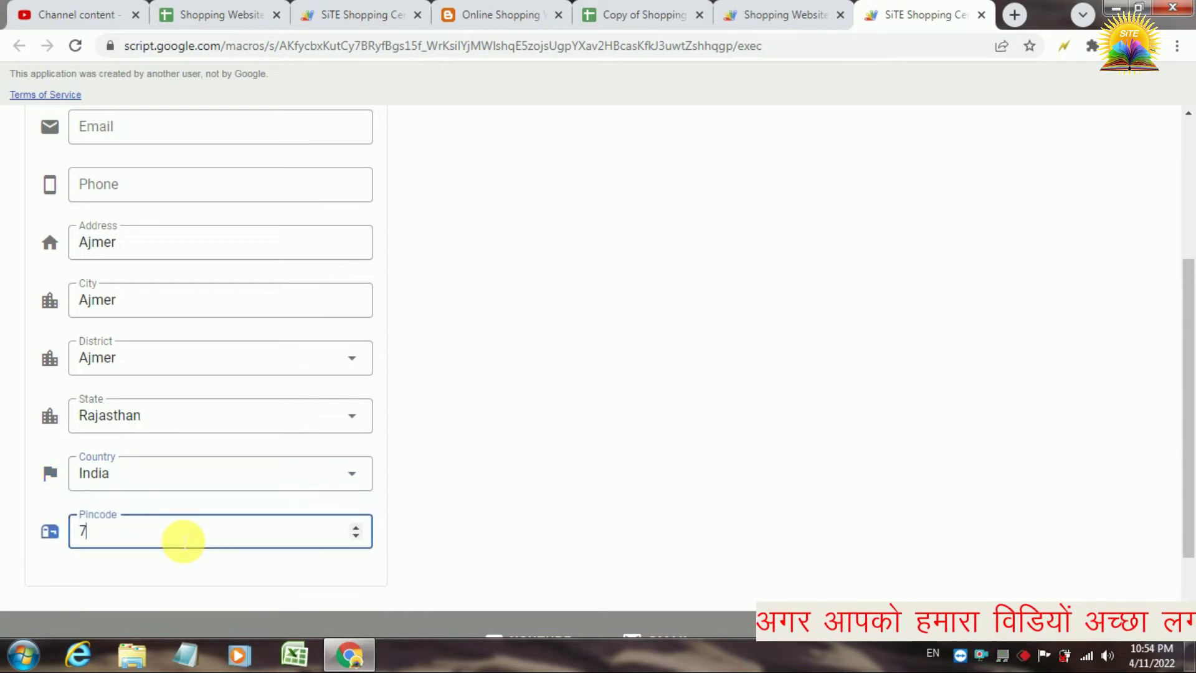
Step: Choose "item001 - Laptop" as the first purchasing item with a quantity of 7
scroll(1189, 373, "up", 5)
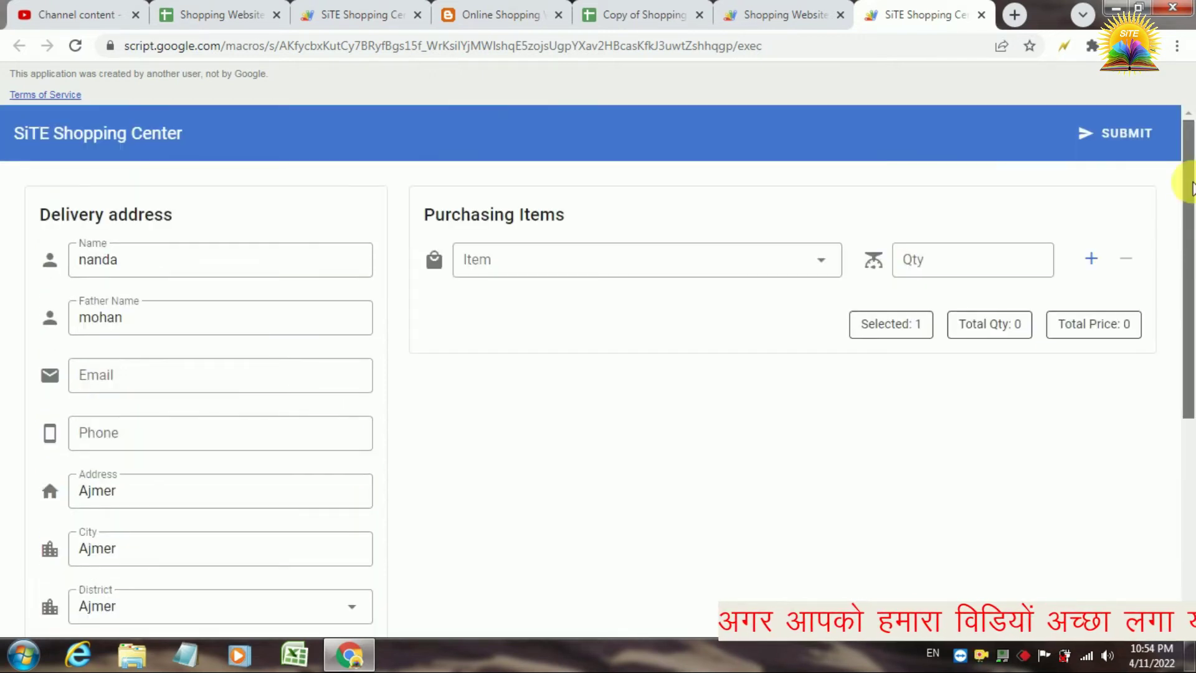
left_click(796, 259)
left_click(647, 310)
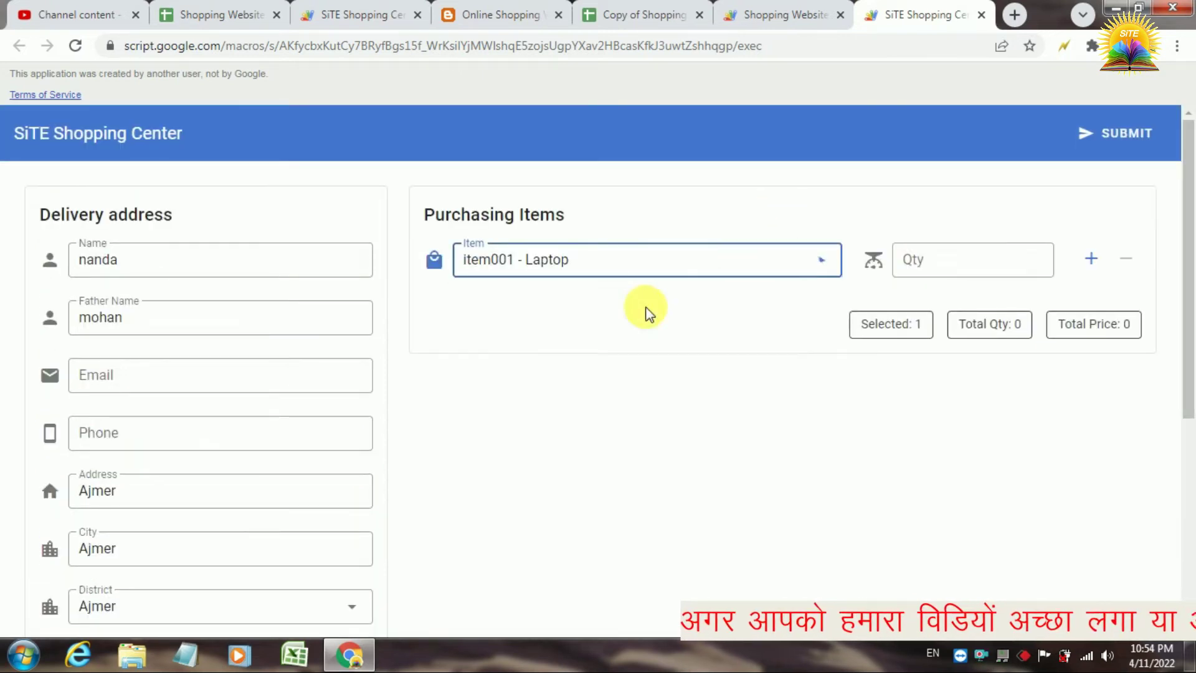
left_click(948, 265)
type("7")
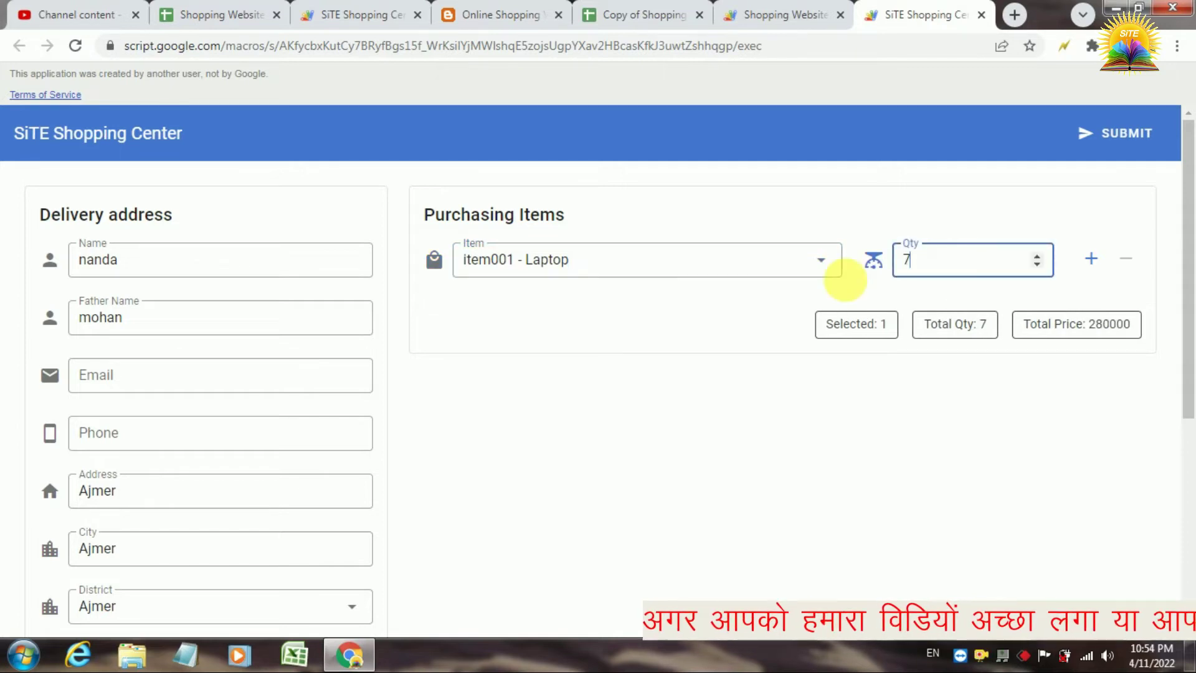
Step: Add a second purchasing item, "item003 - Mobile", with a quantity of 4 and submit the order
left_click(1091, 258)
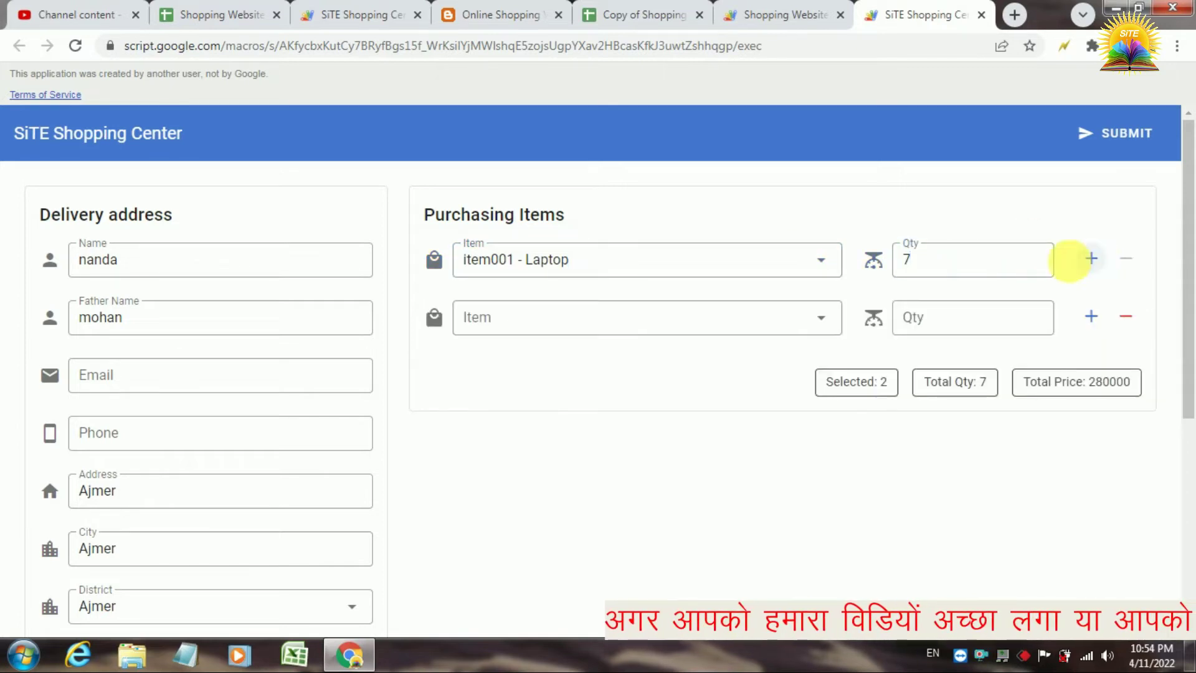
left_click(622, 323)
left_click(578, 461)
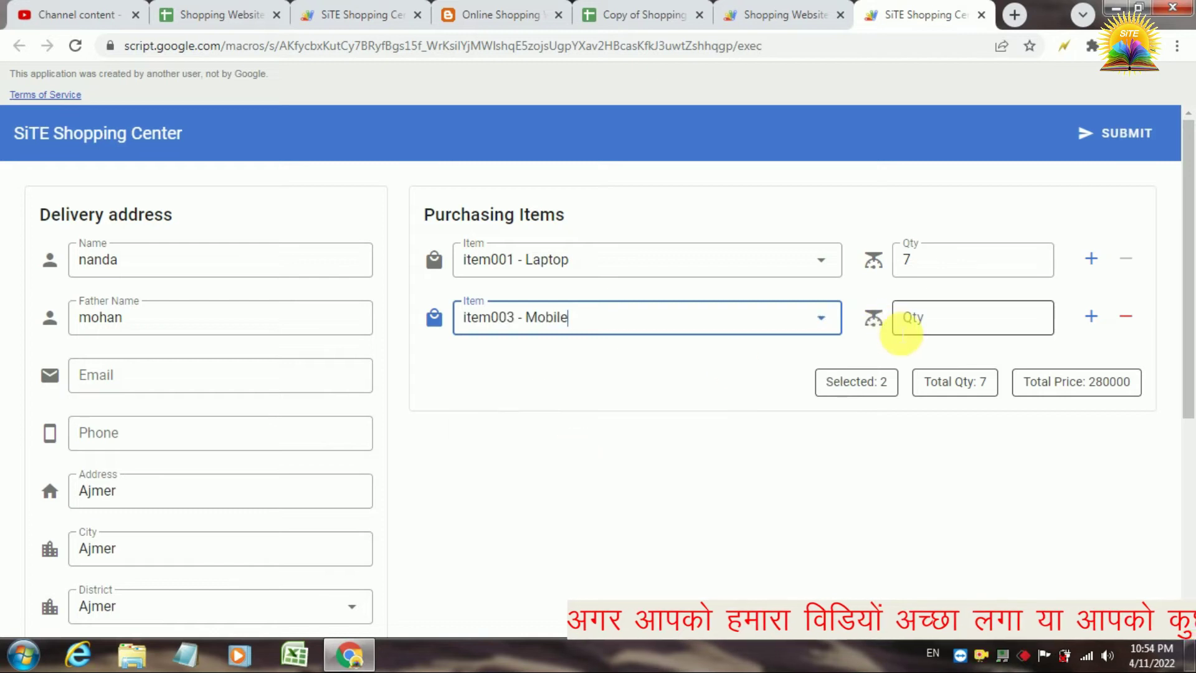
left_click(909, 331)
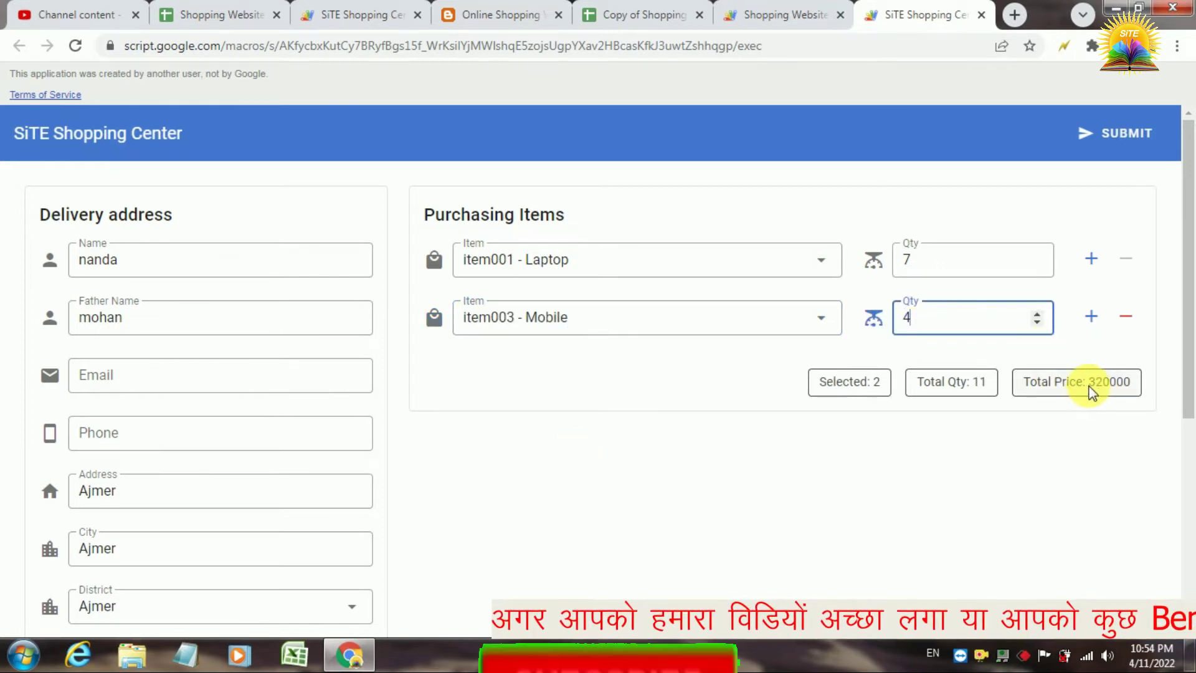
left_click(1118, 139)
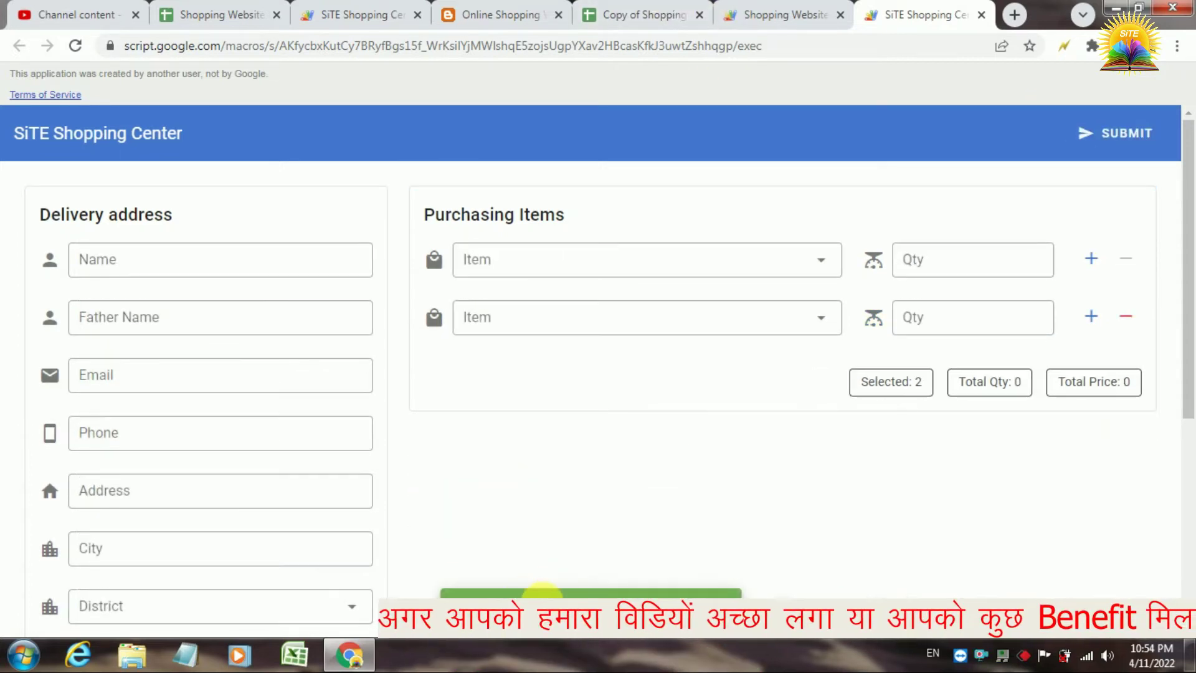
Step: Compare the submitted order form with the new laptop and mobile rows on the Responses sheet
left_click(641, 16)
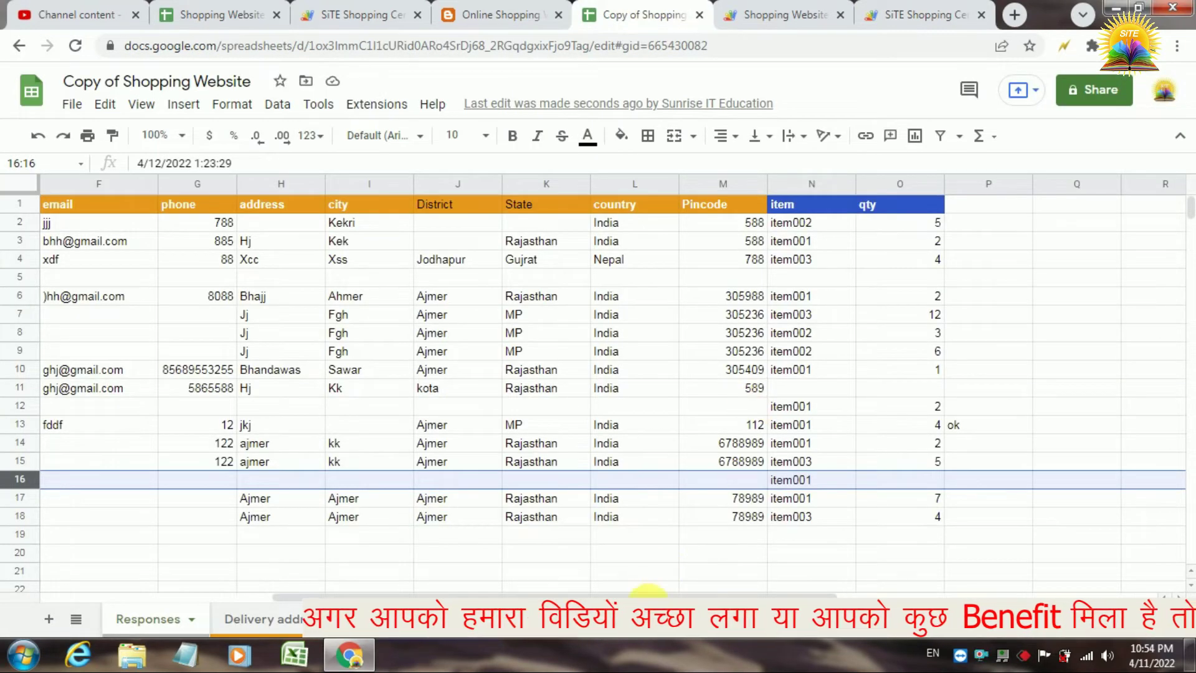
left_click(763, 13)
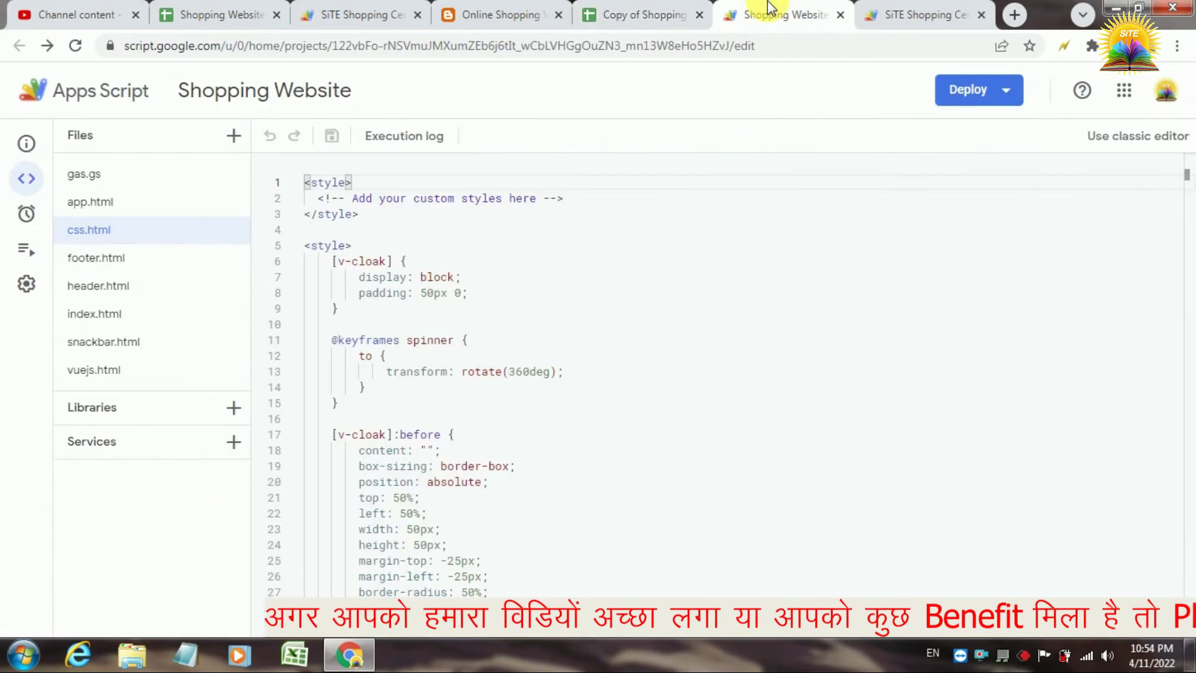
left_click(889, 13)
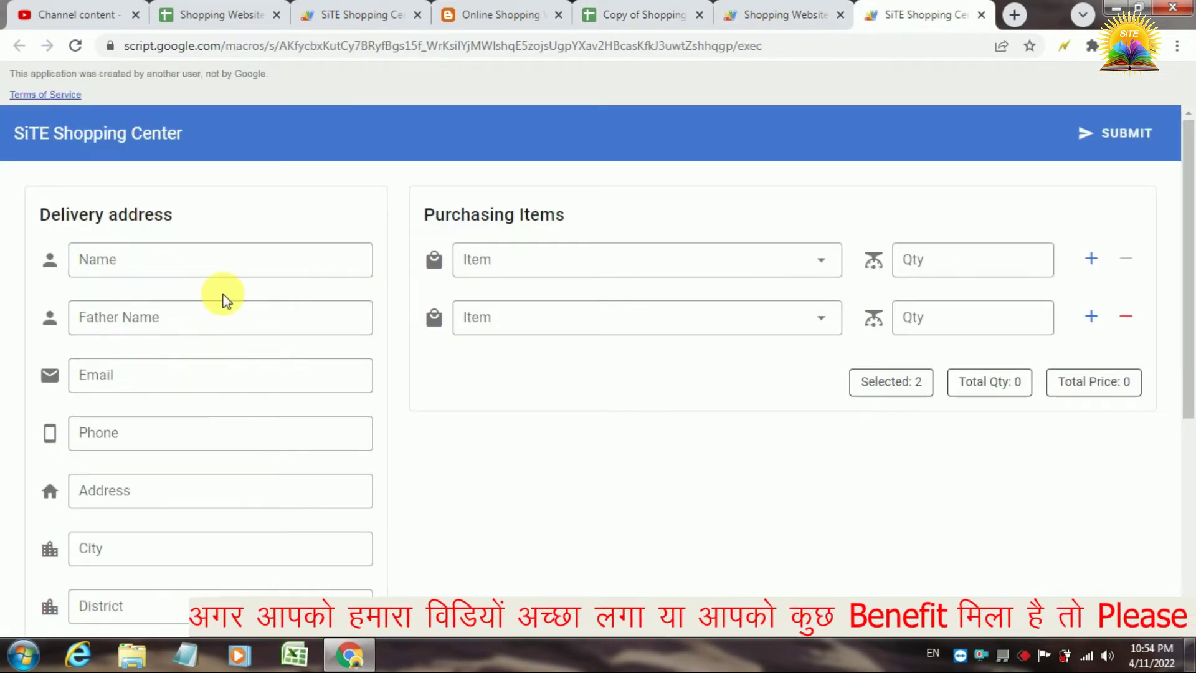
left_click(678, 7)
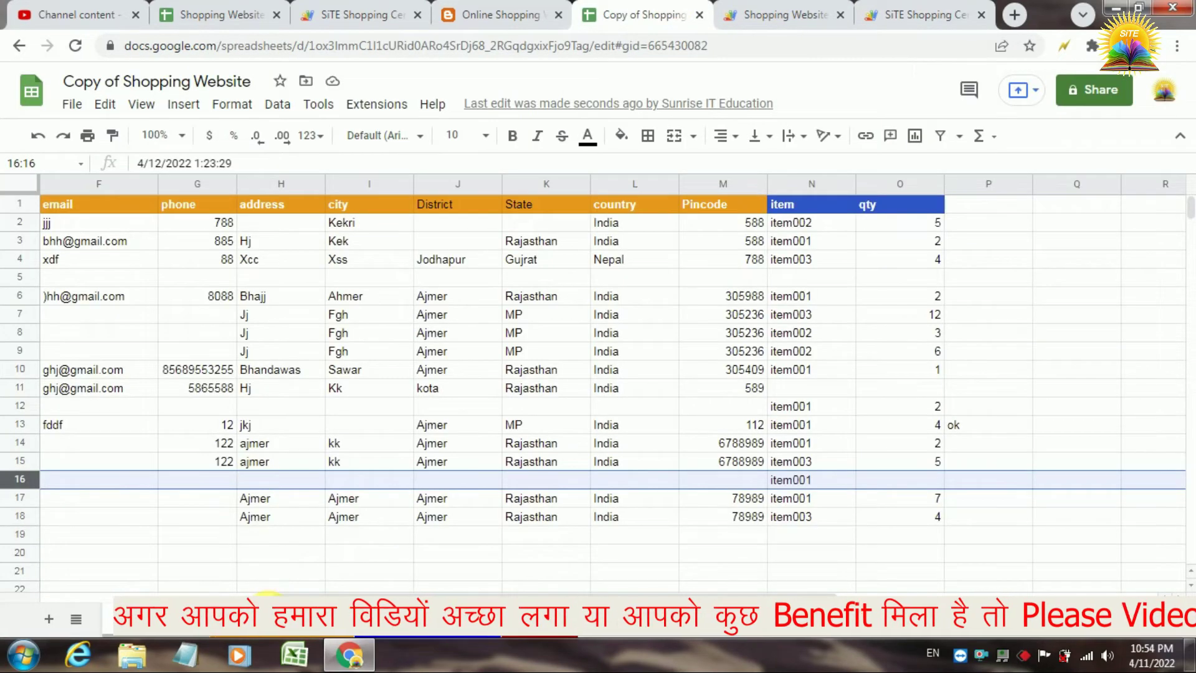
Step: Add a new field with the key and label "Remarks" in row 12 of the Delivery address sheet
key("ctrl+shift+Page_Down")
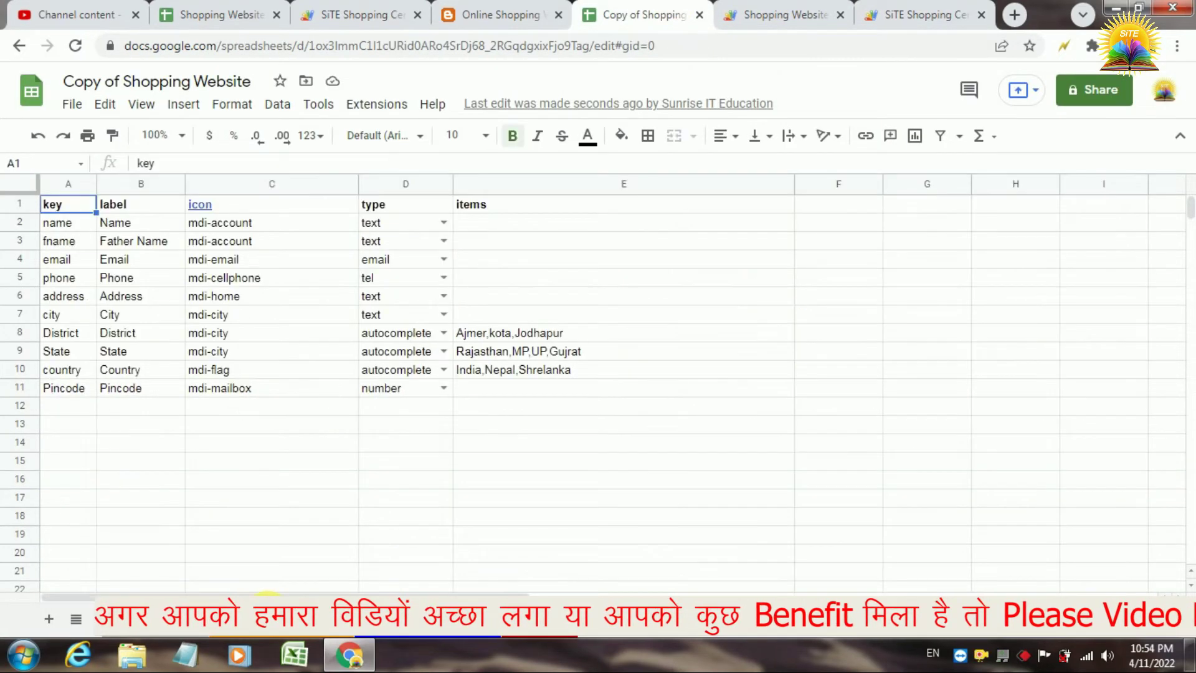
left_click(69, 406)
type("Remarks")
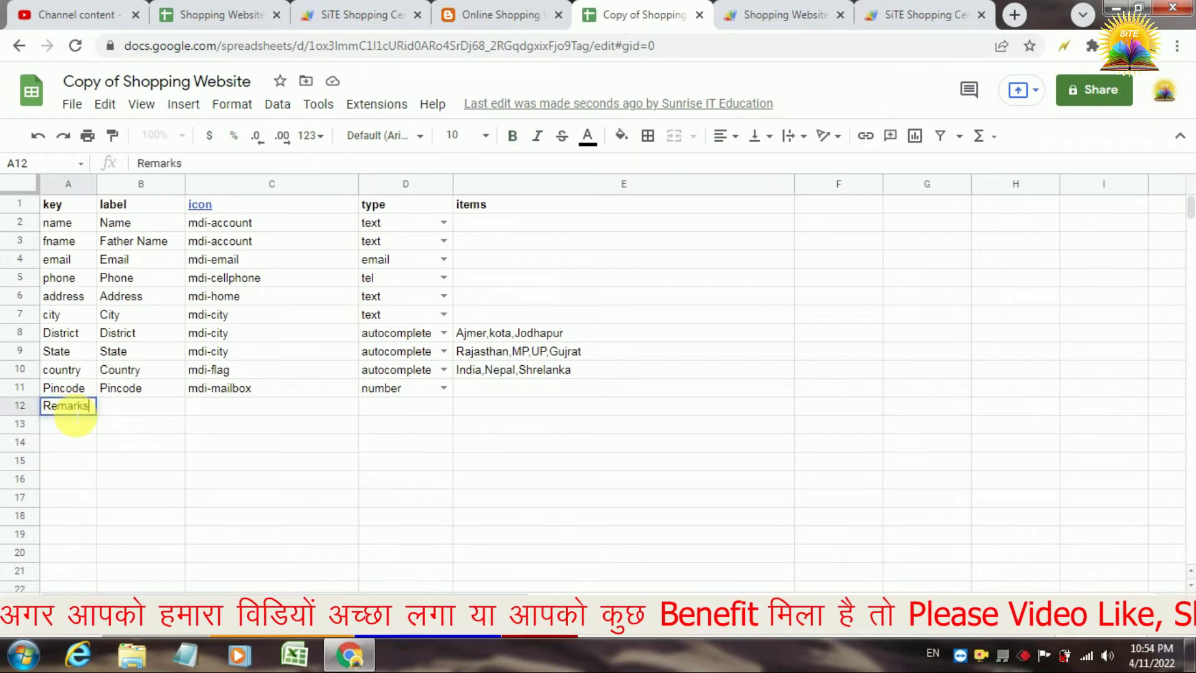
left_click(79, 443)
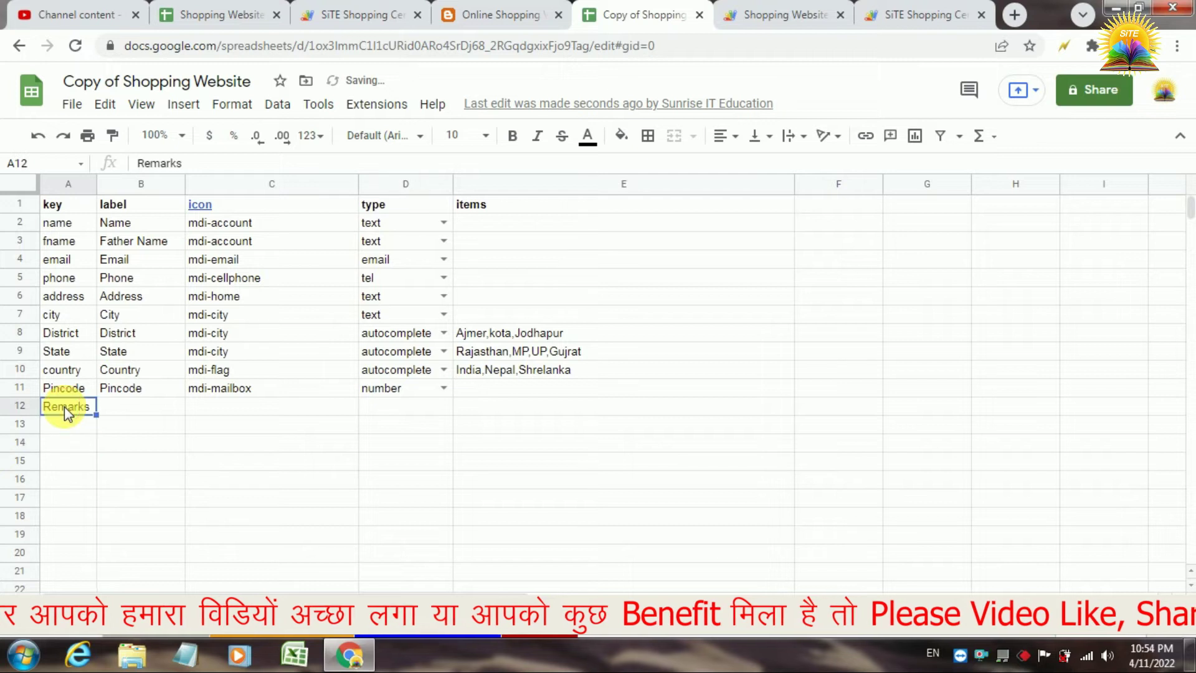
key("ctrl+c")
left_click(125, 408)
key("ctrl+v")
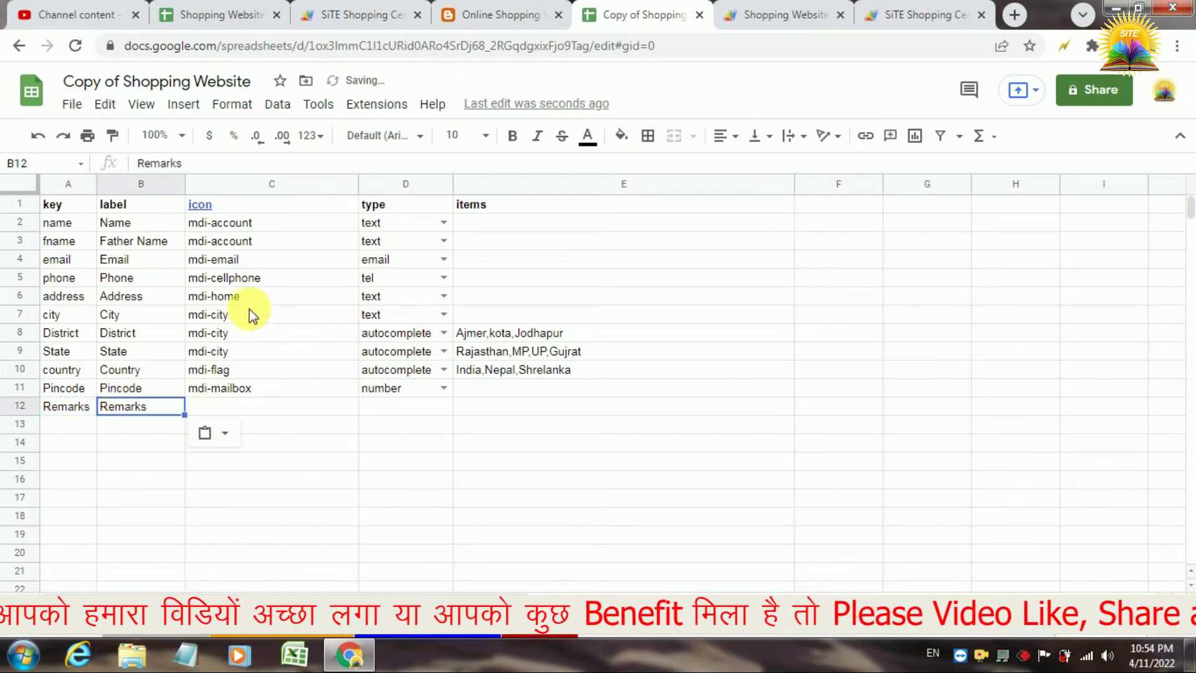
Step: Give the Remarks field the mdi-account icon and the text type by copying them from existing fields
left_click(236, 241)
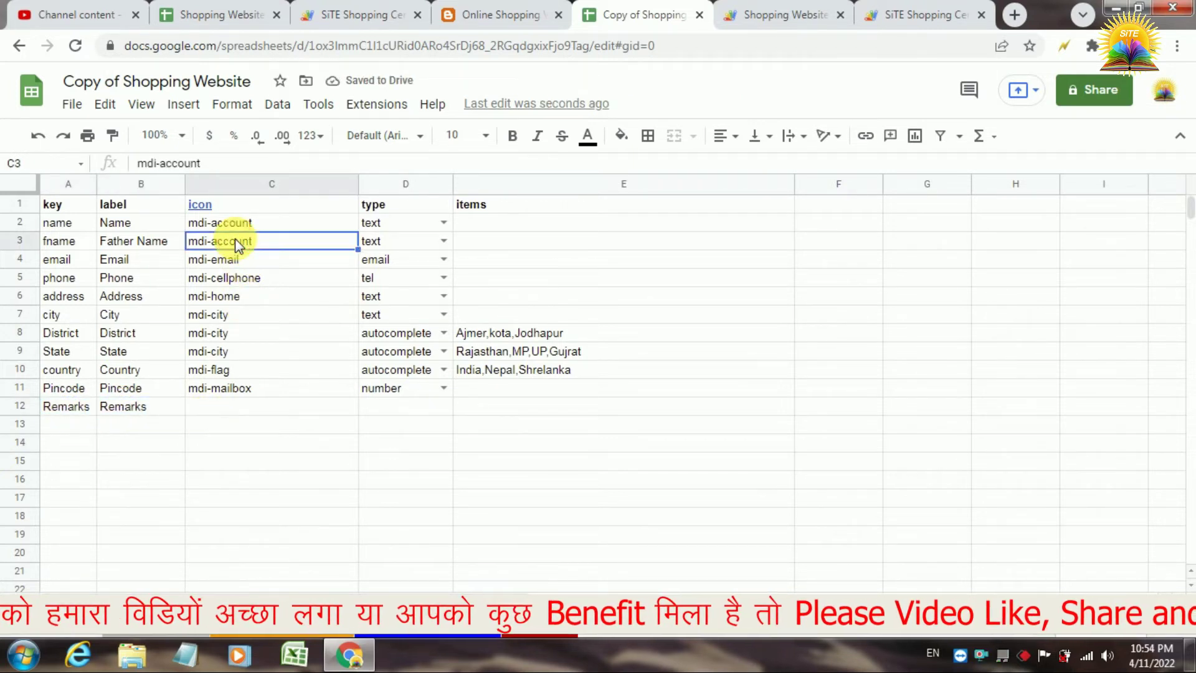
key("ctrl+c")
left_click(252, 408)
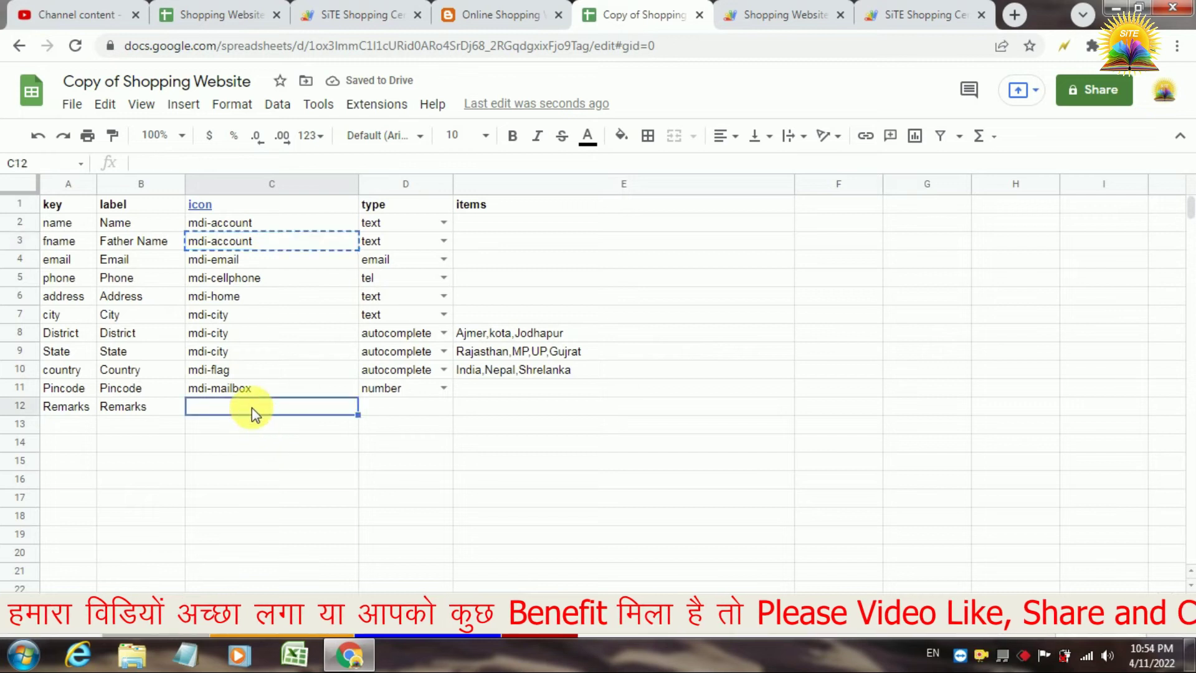
key("ctrl+v")
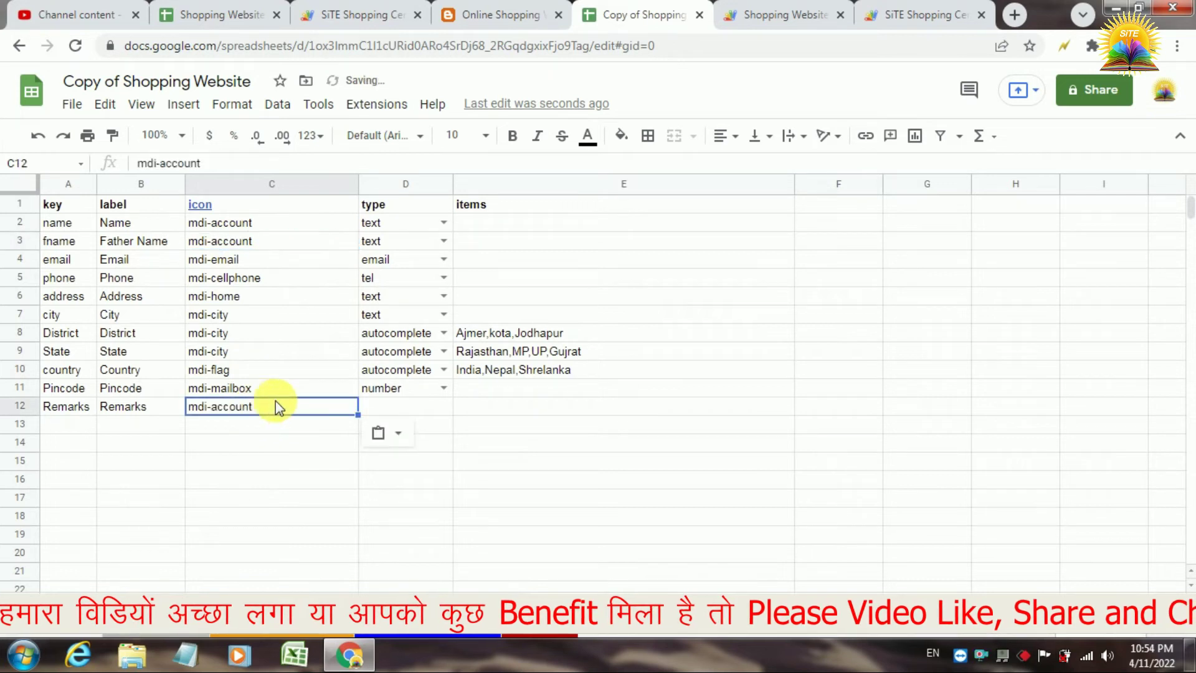
left_click(397, 299)
key("ctrl+c")
left_click(390, 408)
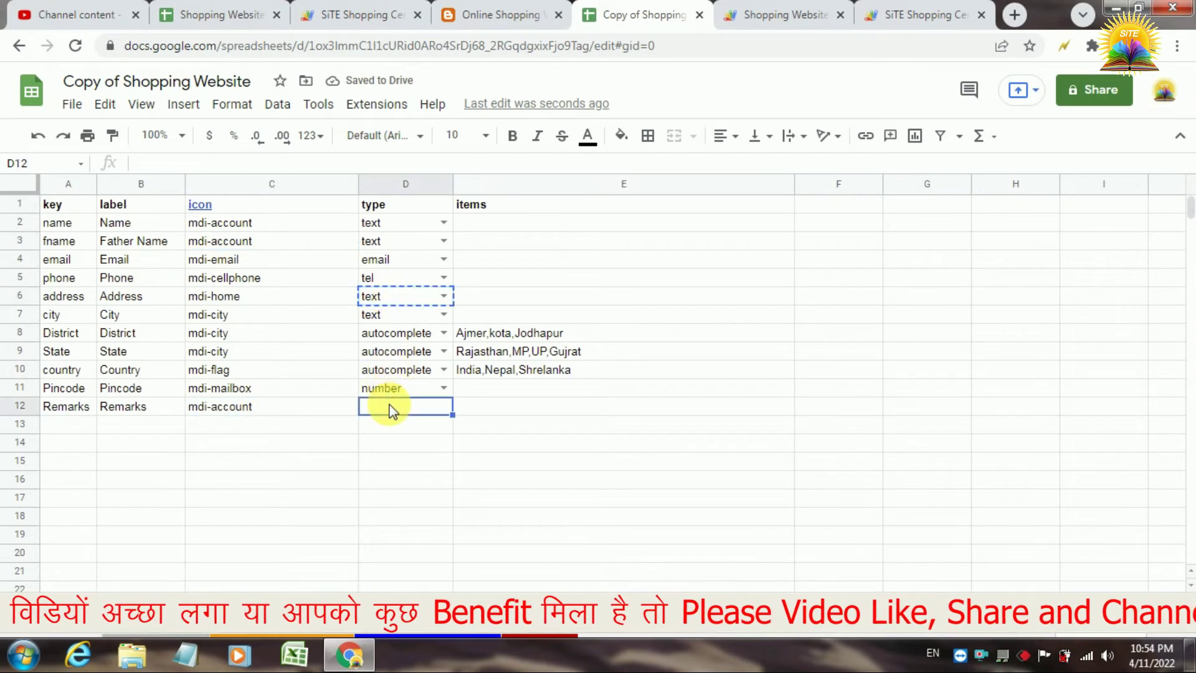
left_click(543, 406)
Step: Reload the SiTE Shopping Center order form and check for the Remarks field below Pincode
left_click(778, 14)
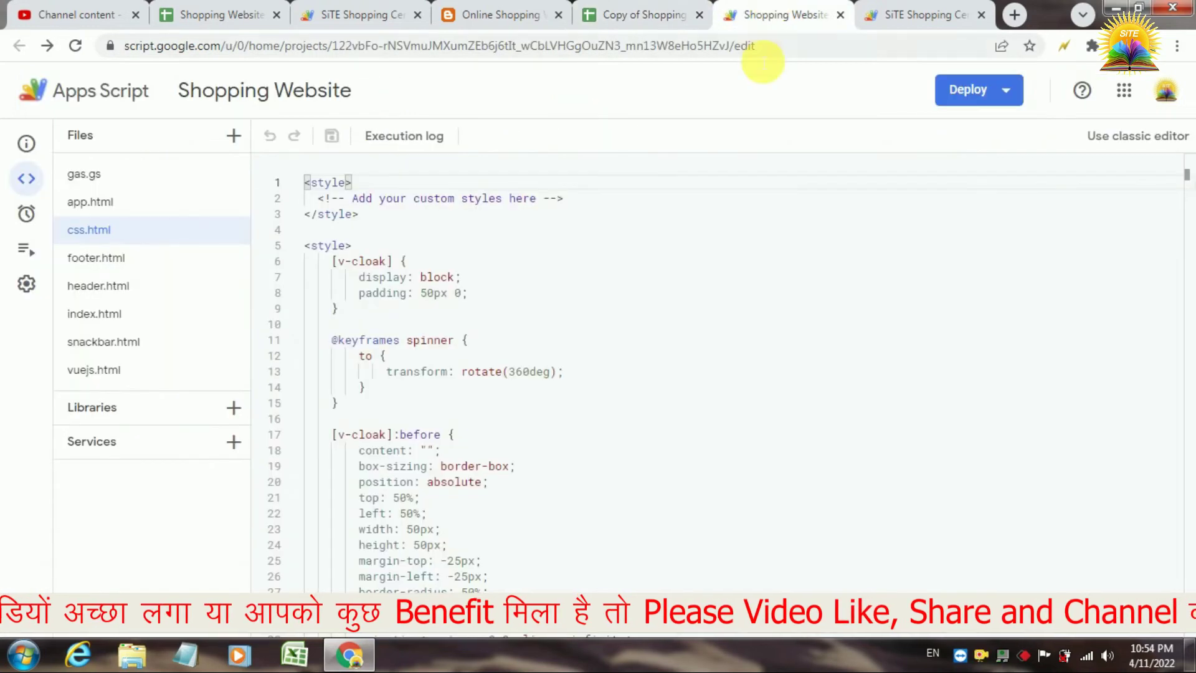
left_click(928, 14)
left_click(802, 45)
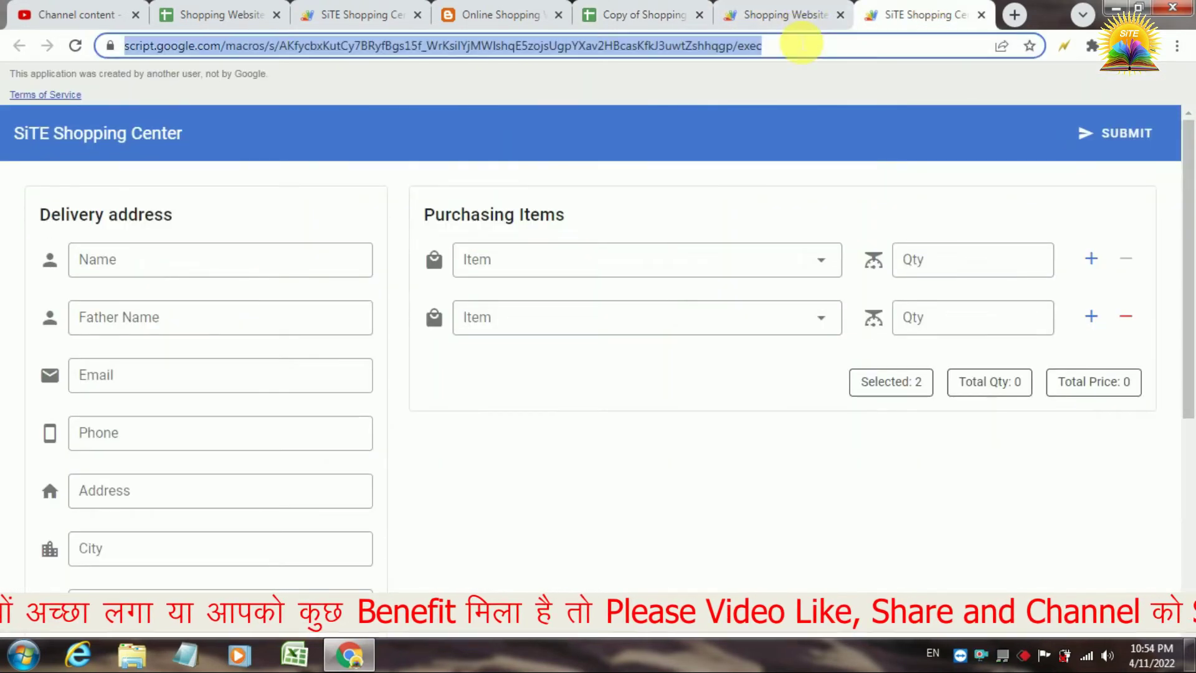
key("Return")
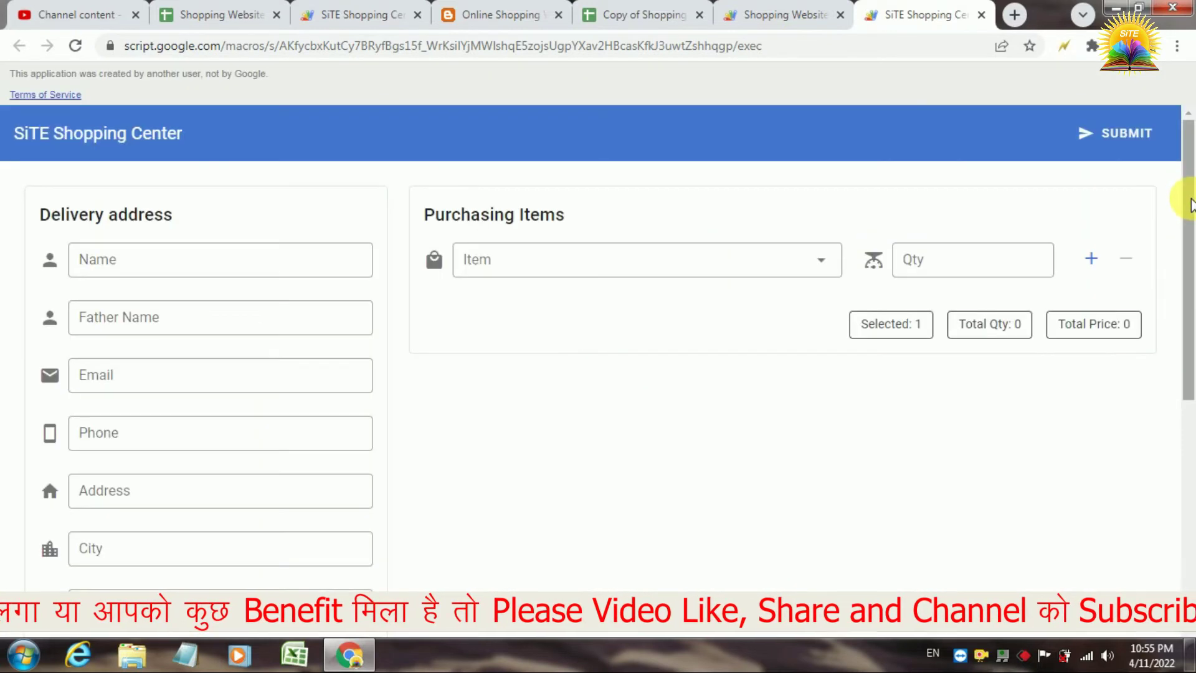
left_click_drag(1188, 131, 1187, 347)
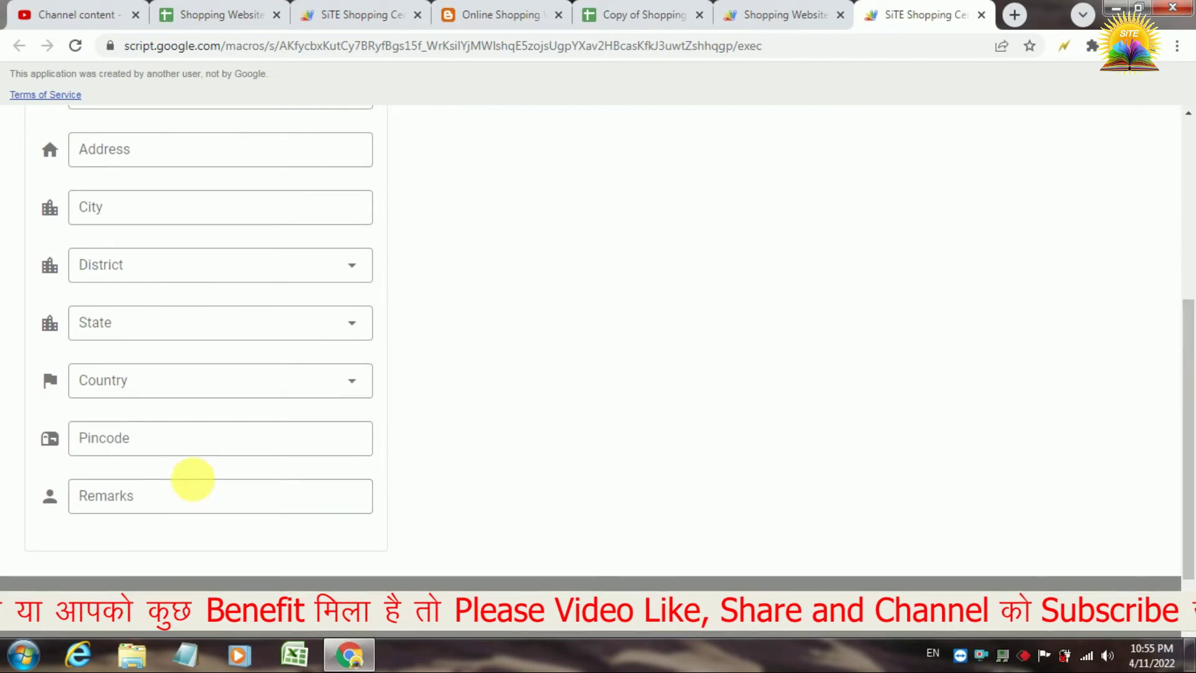
left_click(200, 499)
Step: Add the header "Remarks" in cell P1 of the Responses sheet, after the qty column
left_click(642, 10)
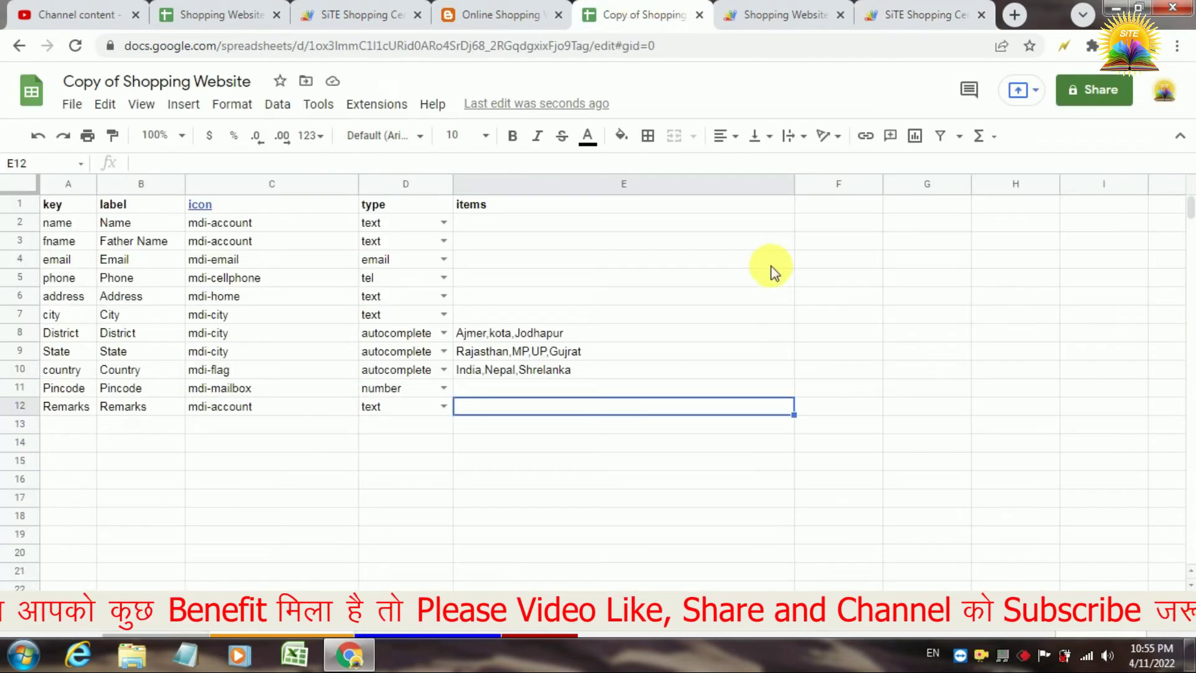
left_click(157, 630)
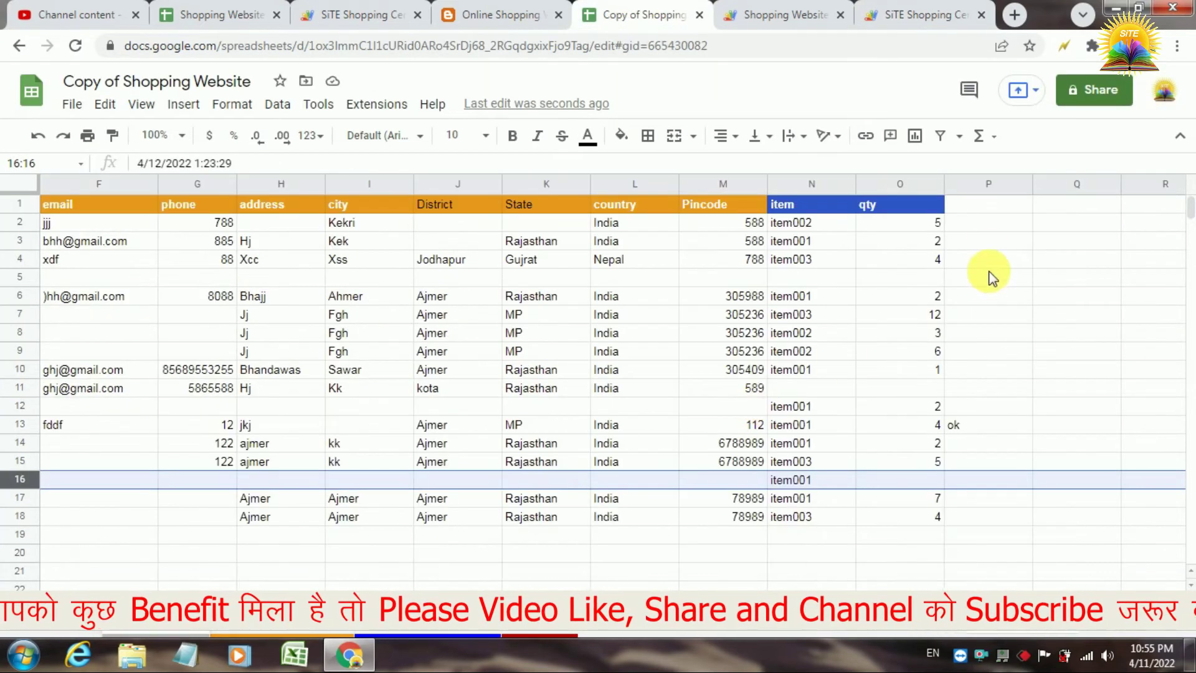
left_click(983, 208)
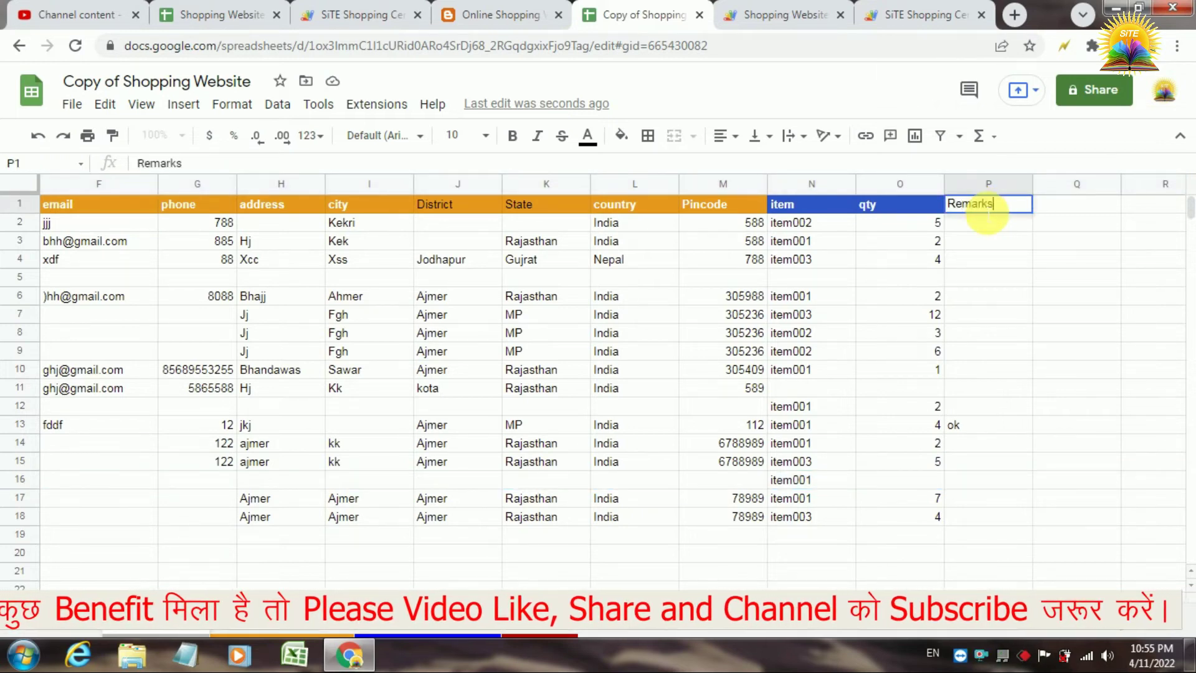
key("Return")
Step: Fill in the order form's name, father's name, email, phone, address and city with placeholder text
left_click(768, 13)
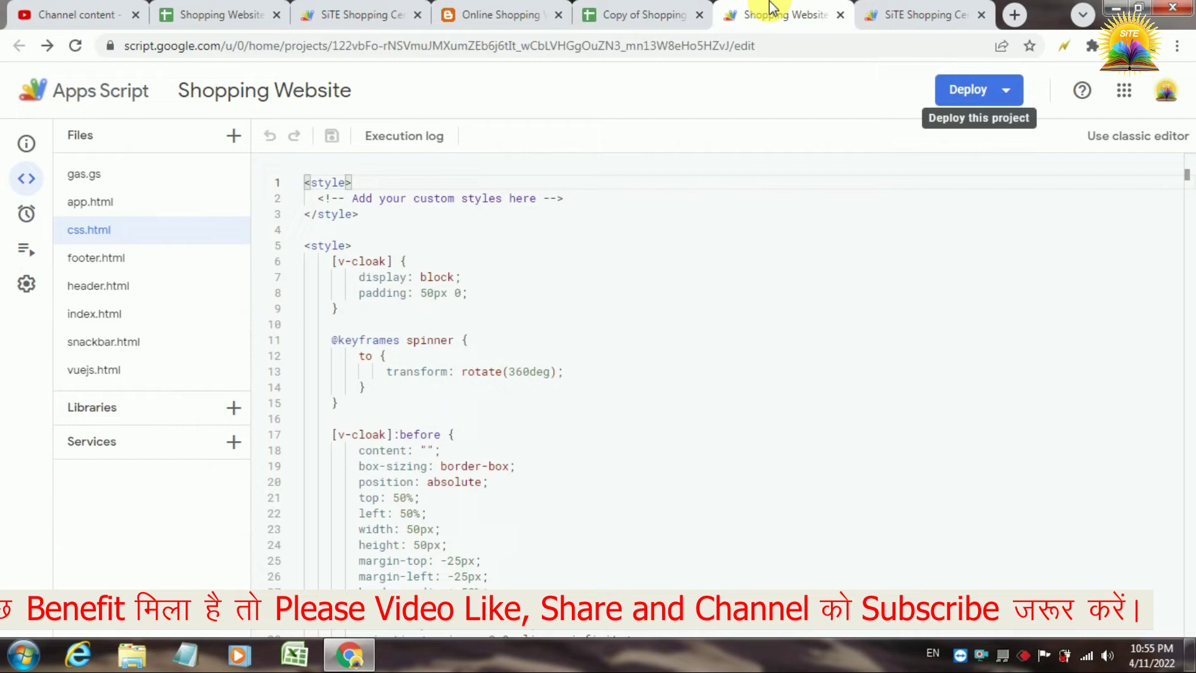
left_click(892, 11)
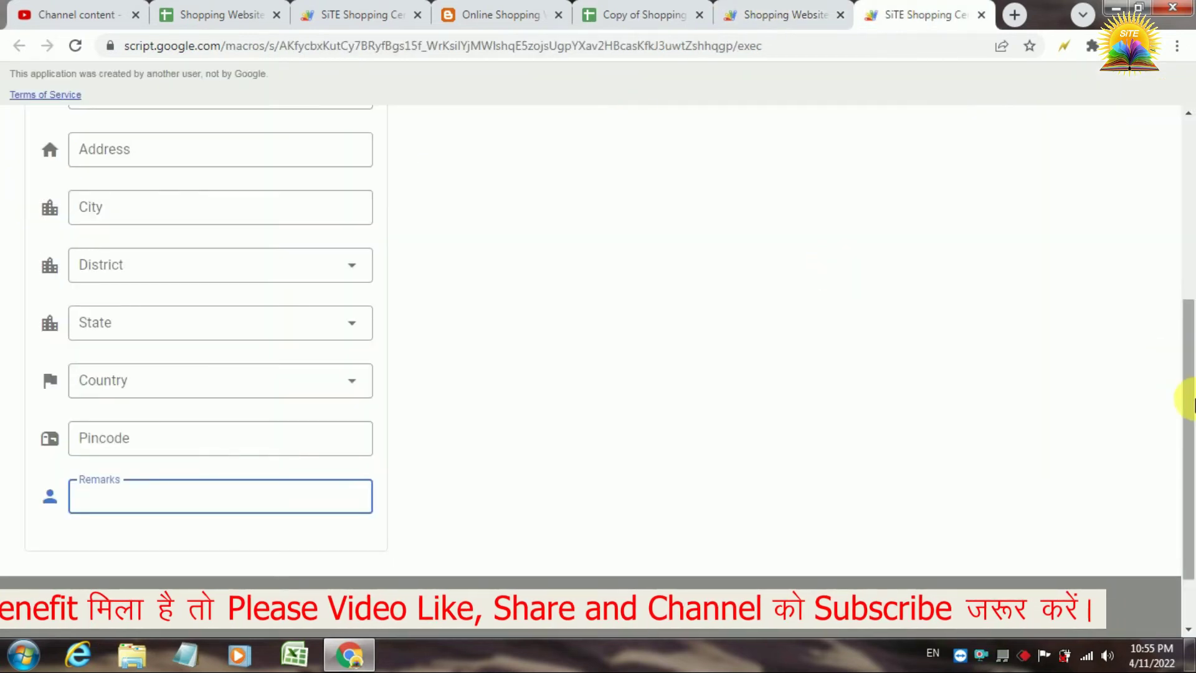
left_click_drag(1185, 401, 1185, 270)
left_click(241, 163)
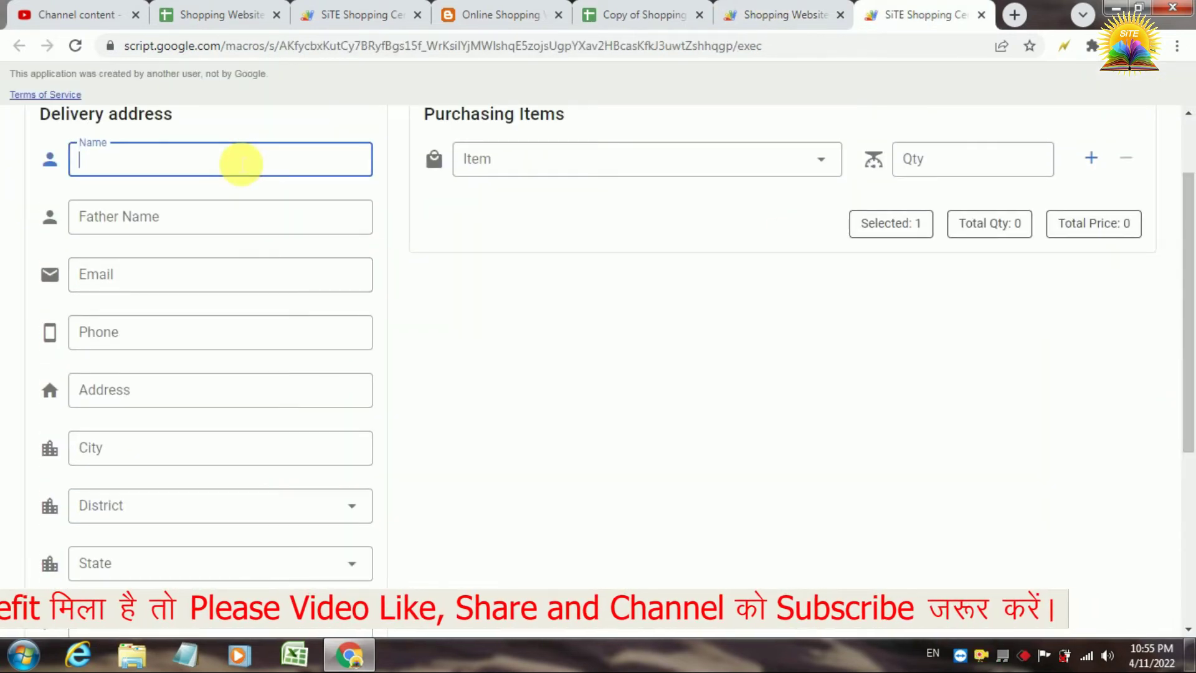
key("Tab")
type("jljklj")
key("Tab")
type("lkjlkj")
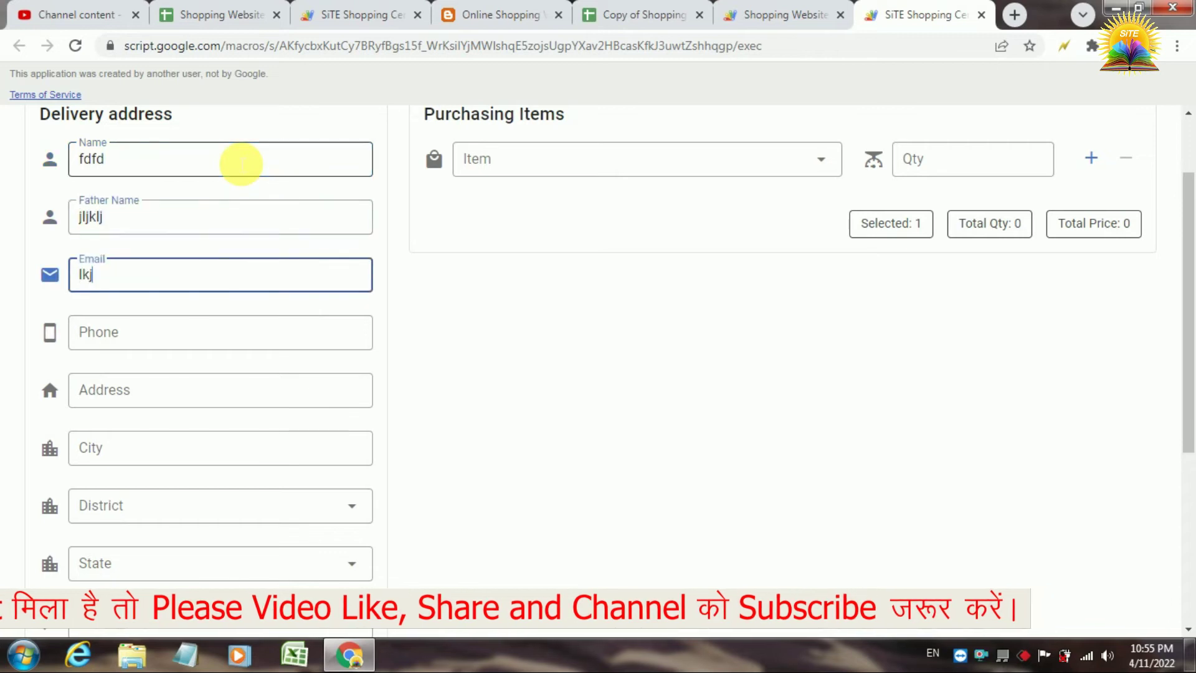
key("Tab")
type("kljkl")
key("Tab")
type("jlkj\tkljklj")
Step: Set the delivery address's district to kota, the country to India and the state to MP
key("Tab")
type("lj")
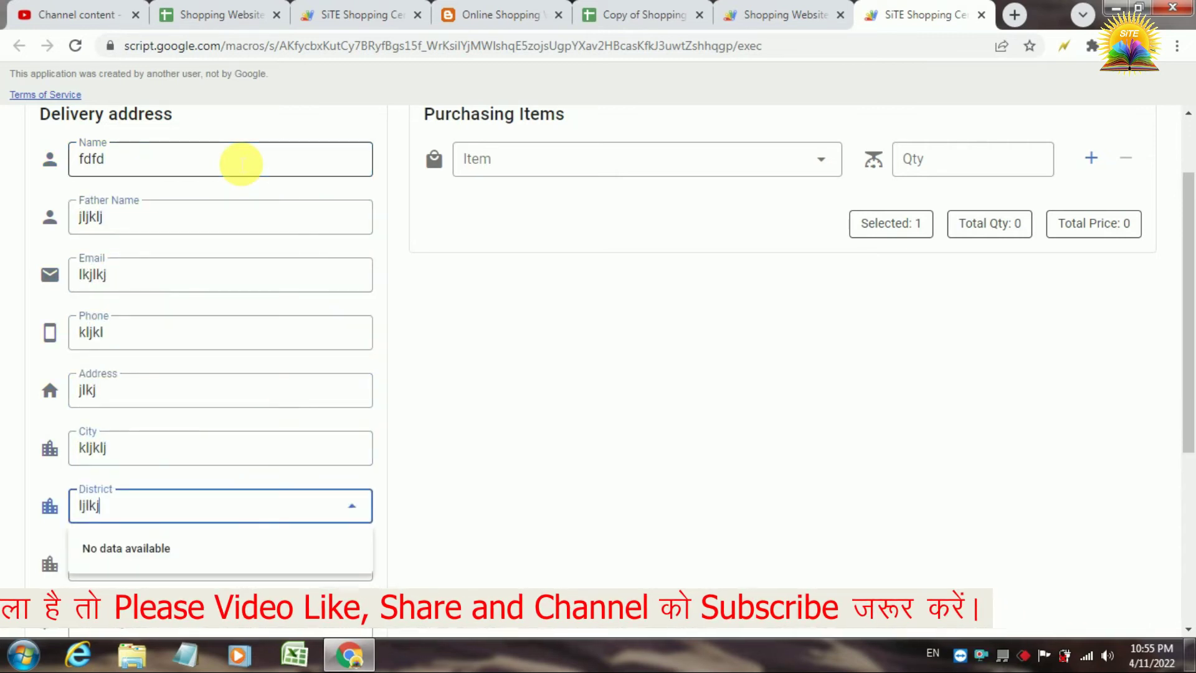
key("Tab")
left_click(283, 502)
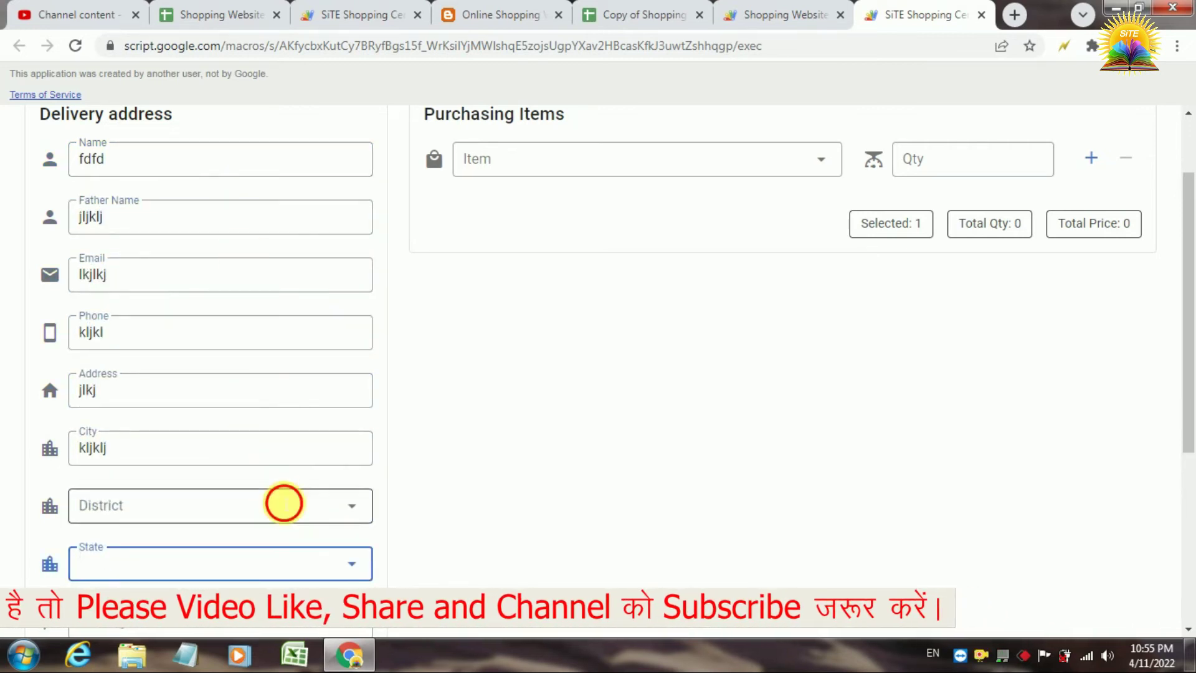
left_click(272, 429)
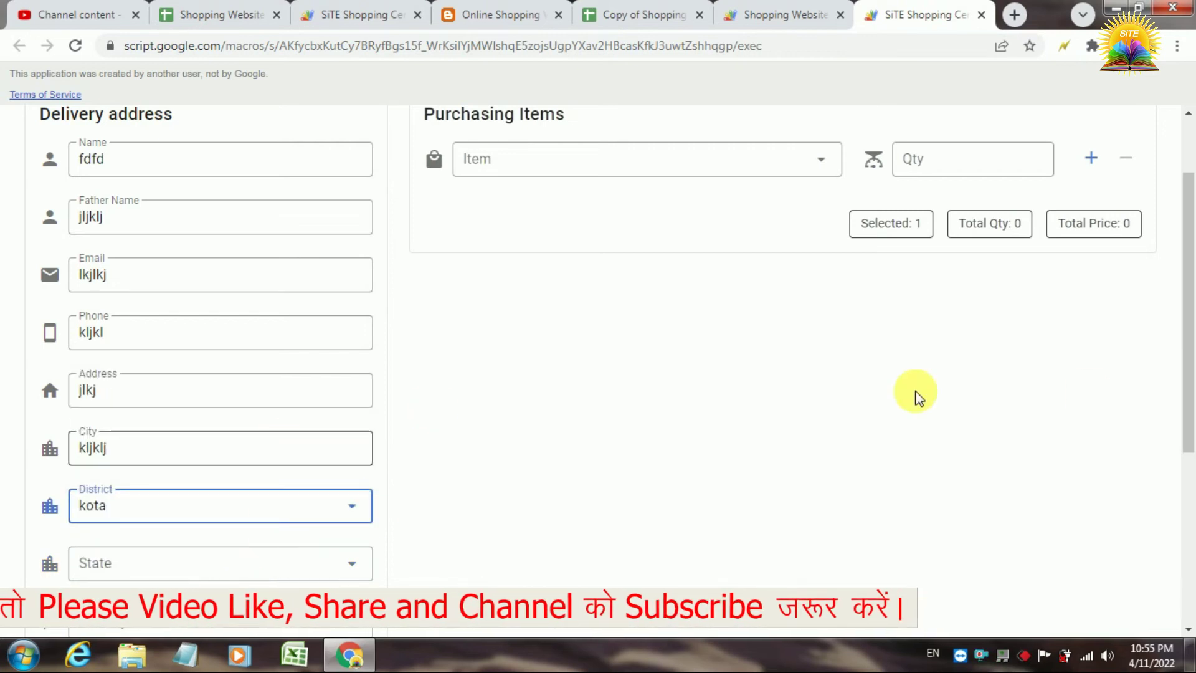
scroll(916, 395, "down", 4)
left_click(339, 347)
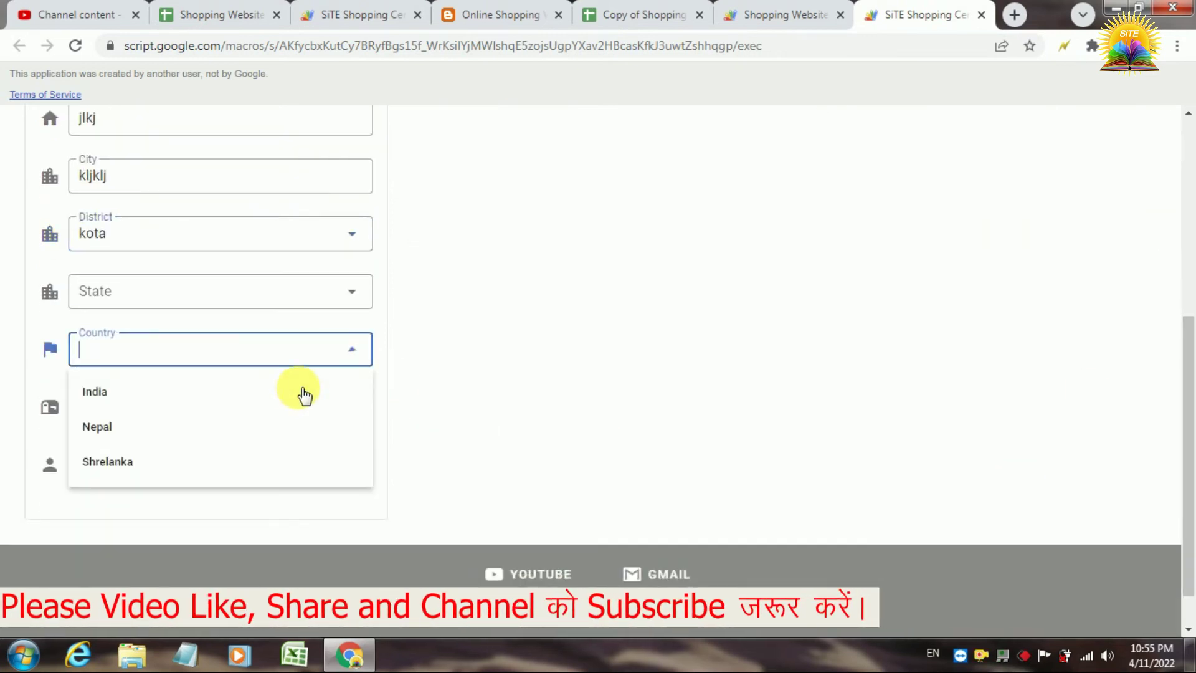
left_click(301, 391)
left_click(259, 274)
left_click(213, 374)
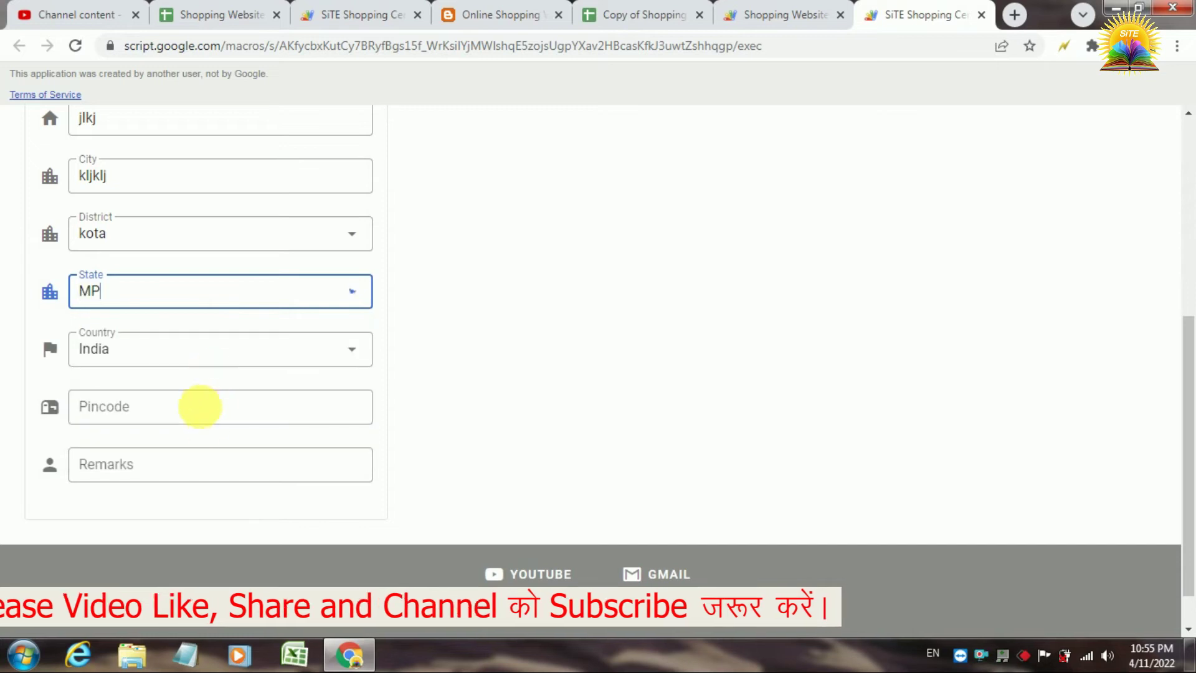
Step: Enter the delivery address's pincode and the remark "fgdfgdfg"
left_click(201, 413)
type("5435")
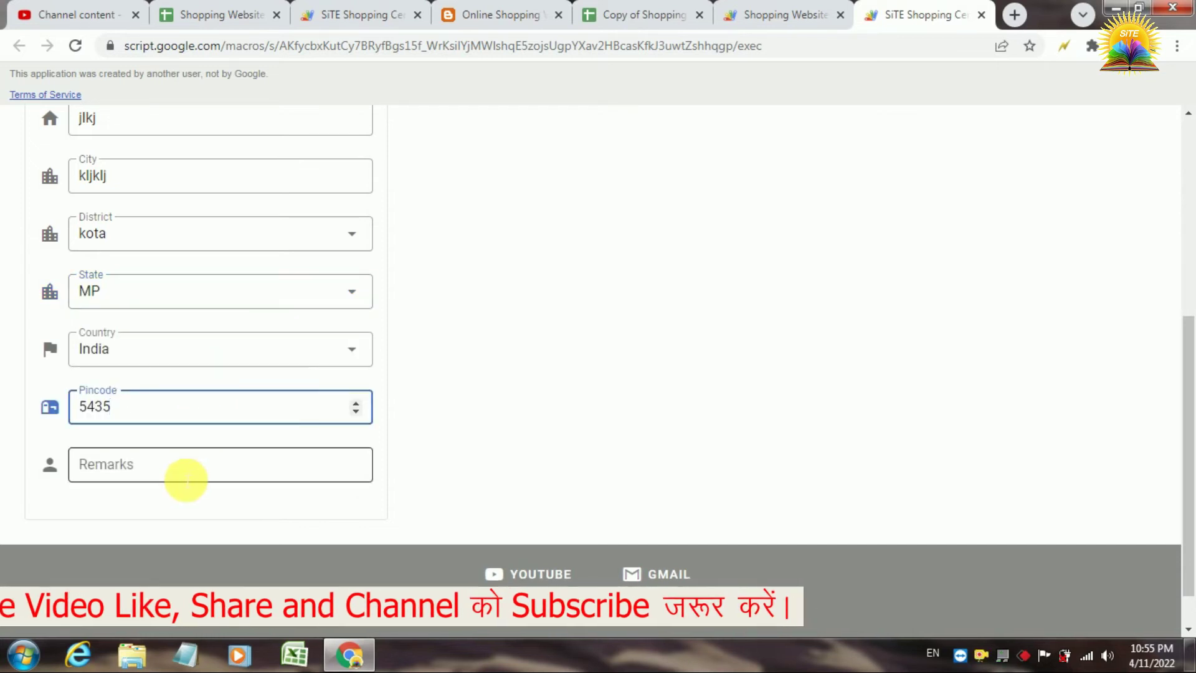
left_click(185, 480)
type("fgdfgdfg")
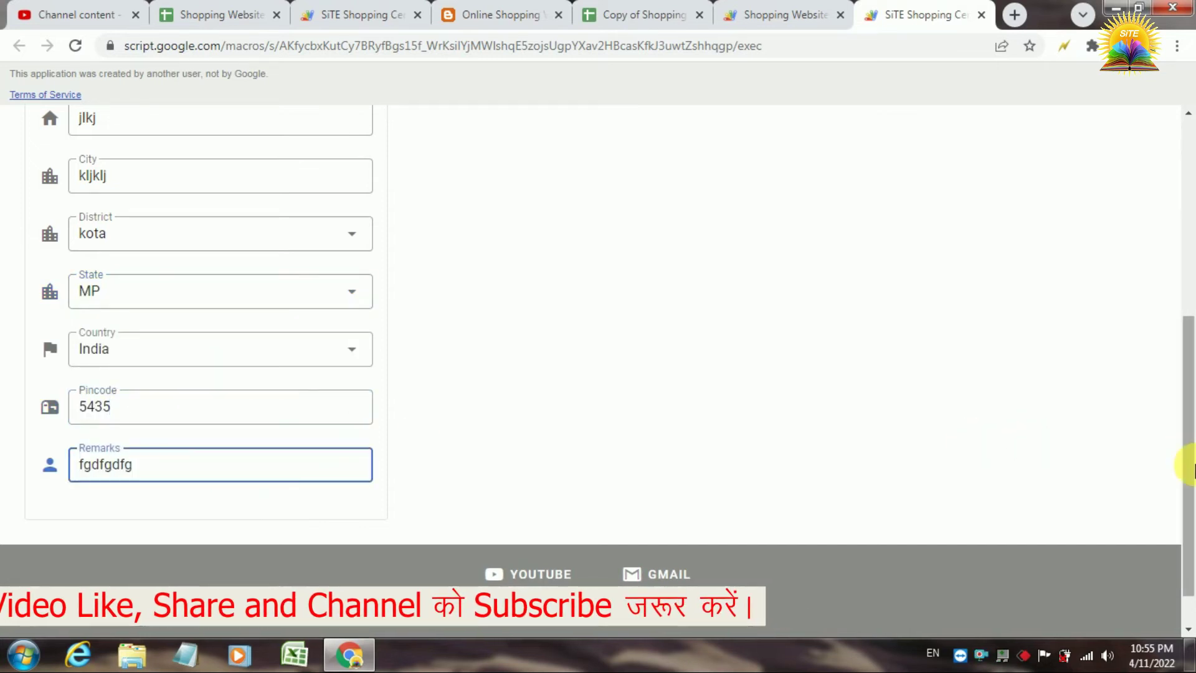
Step: Choose "item001 - Laptop" as the purchasing item with a quantity of 7 and submit the order
scroll(1182, 454, "up", 6)
left_click(672, 243)
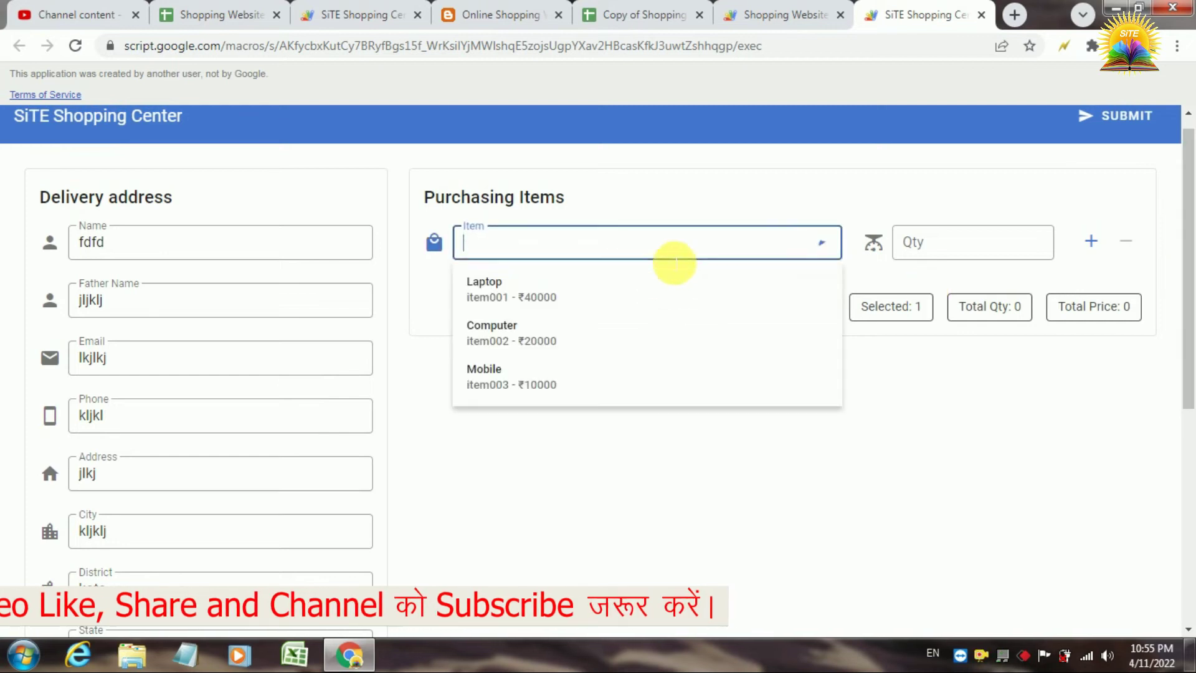
left_click(630, 304)
left_click(991, 239)
type("7")
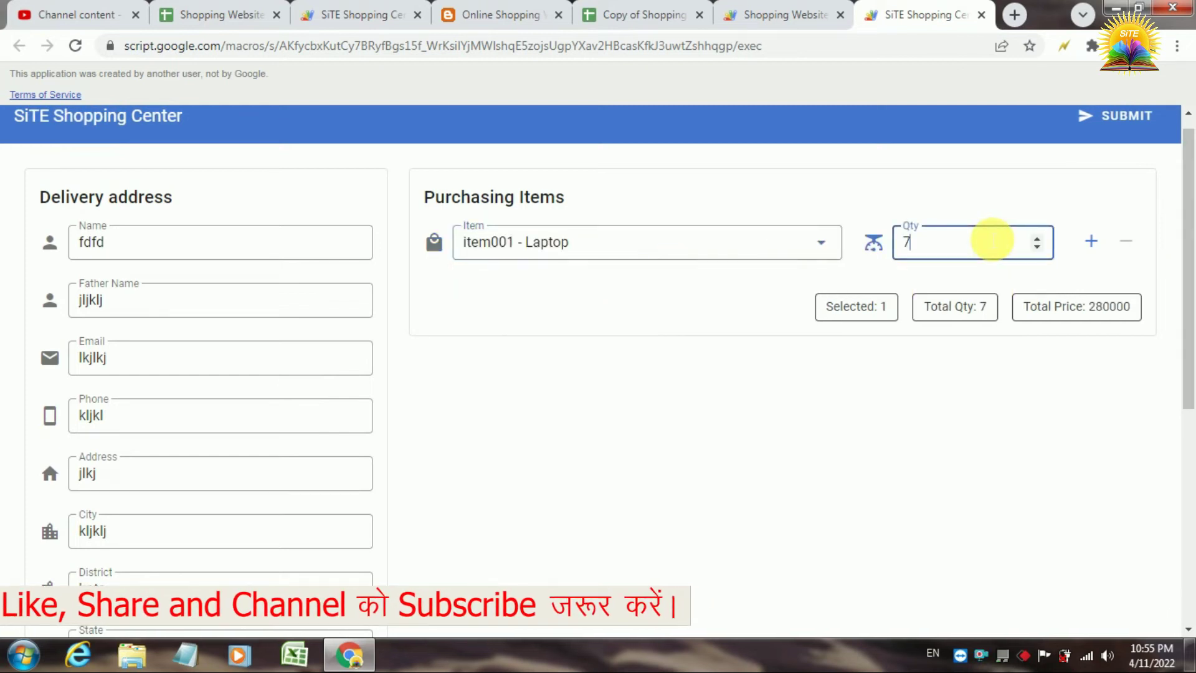
left_click(1128, 119)
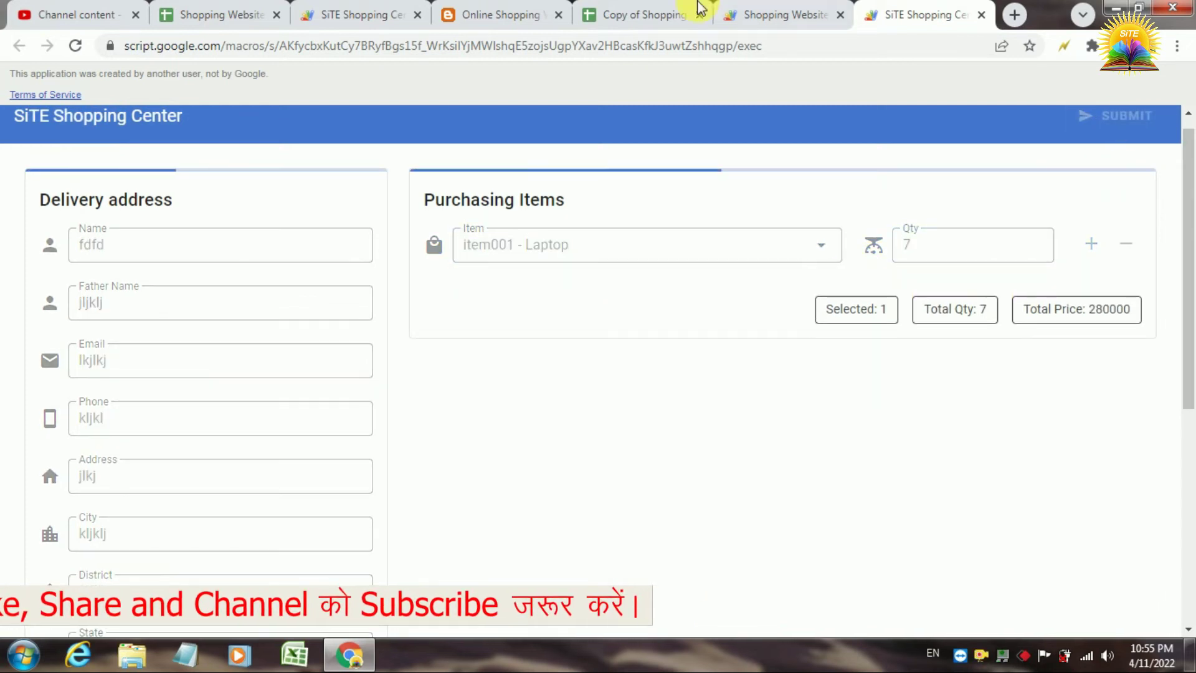
Step: Check the newly submitted order's entry in the Remarks column of the Responses sheet
left_click(647, 14)
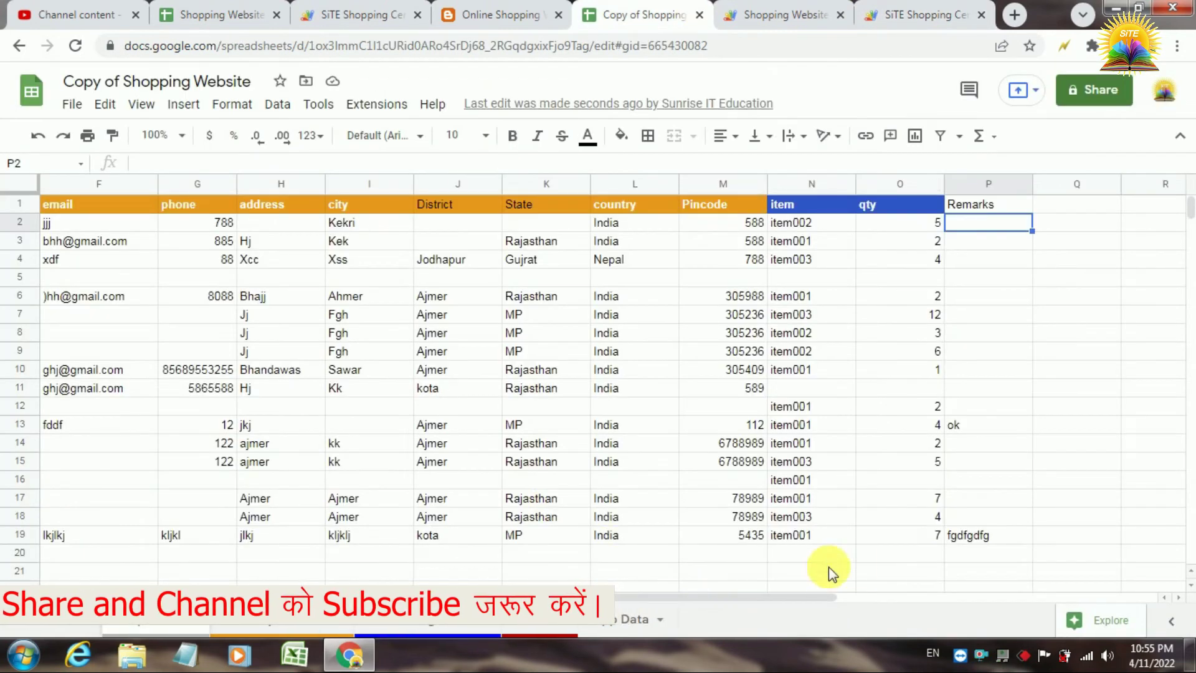
left_click(964, 540)
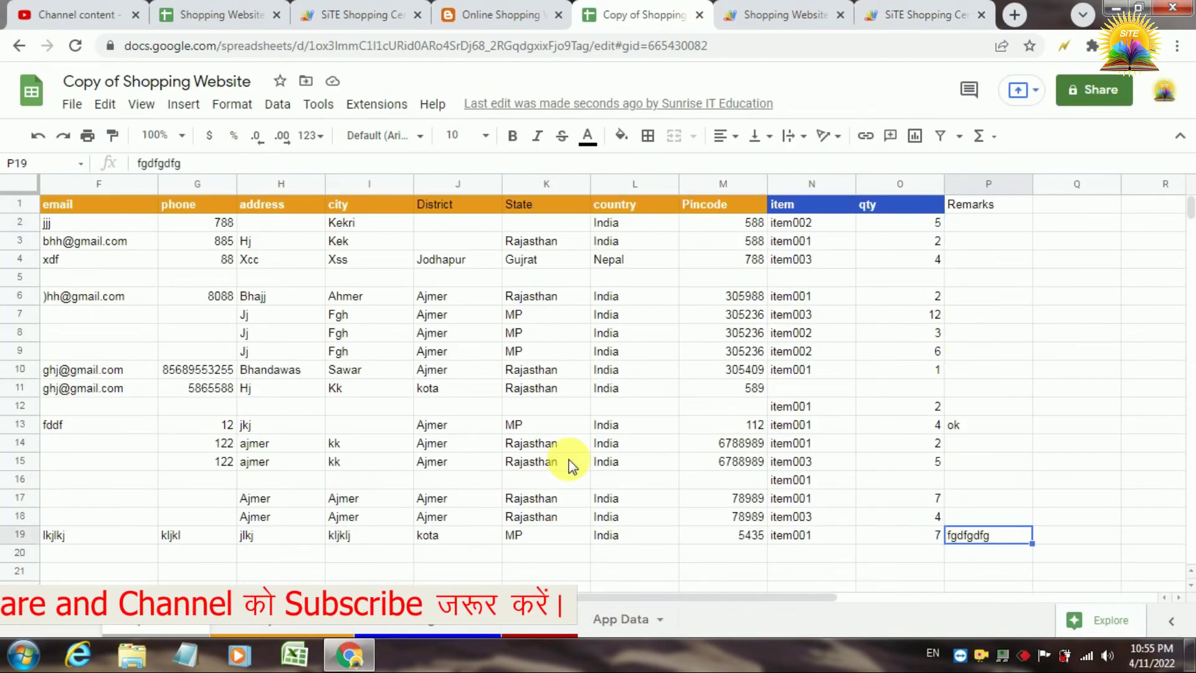
Step: Change the appName value in the spreadsheet's App Data sheet to "xyz Shopping Center"
left_click(794, 13)
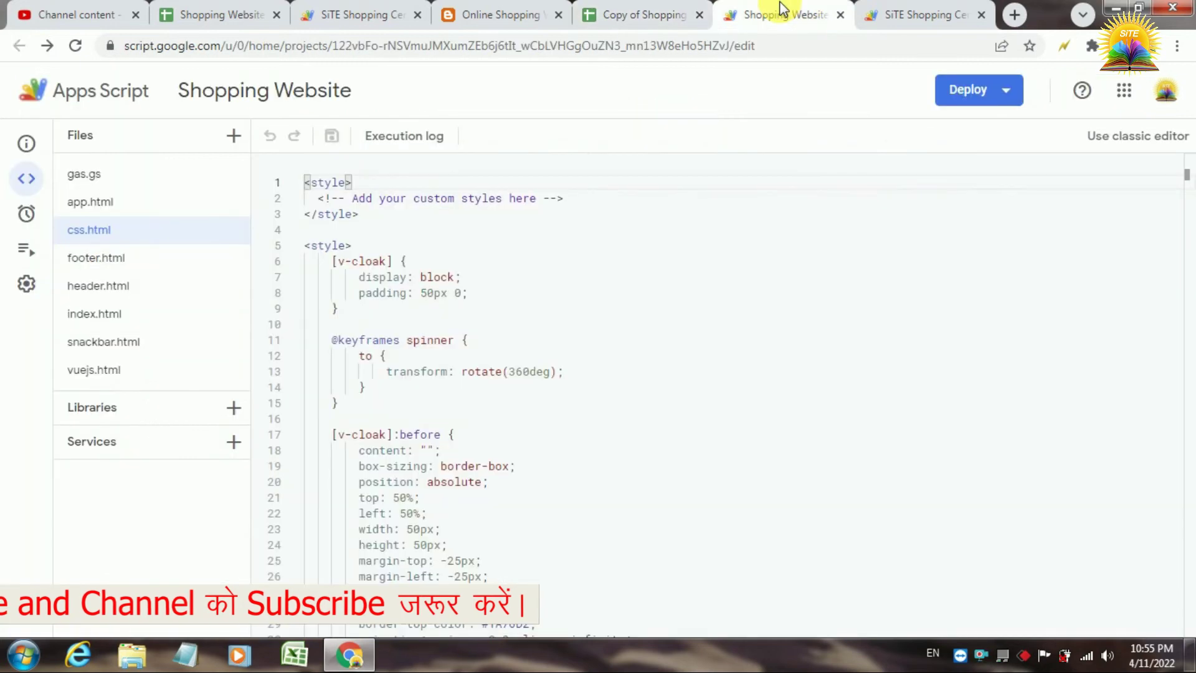
left_click(897, 8)
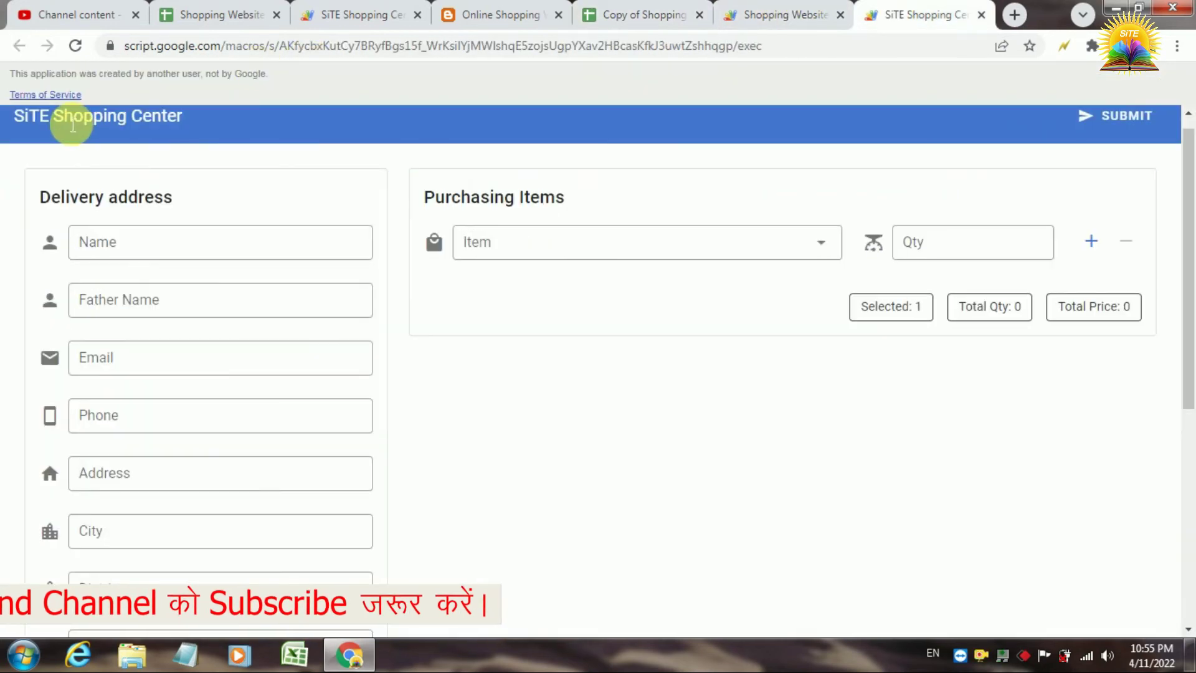
left_click(641, 13)
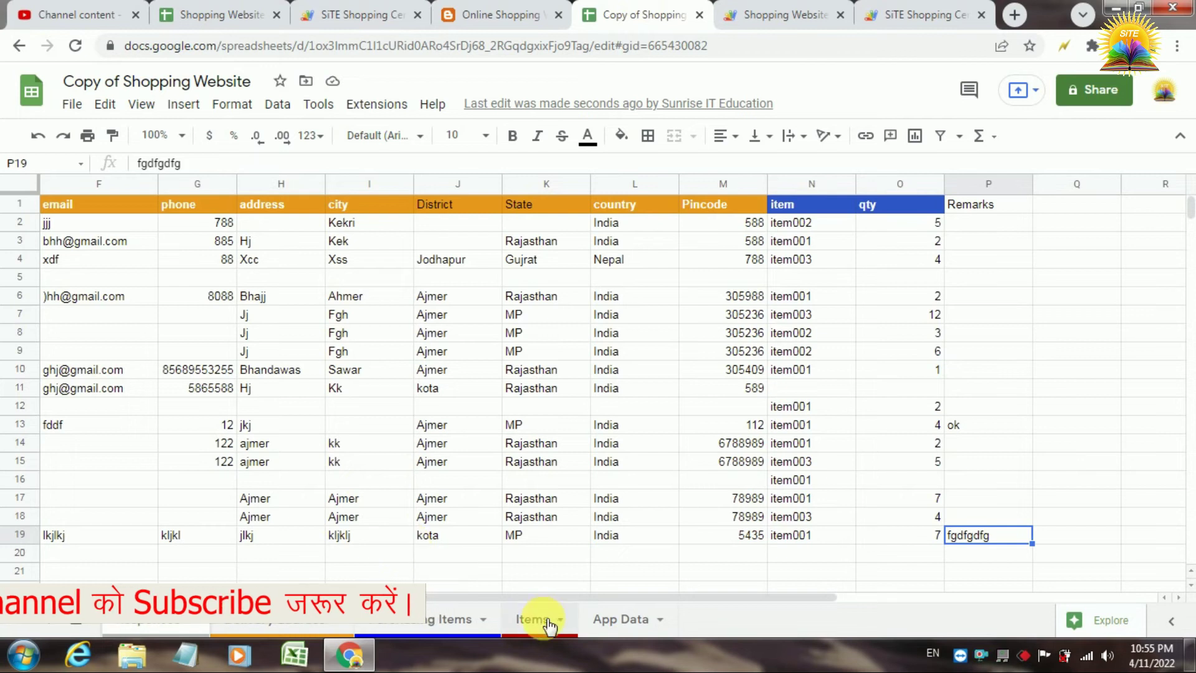
left_click(623, 618)
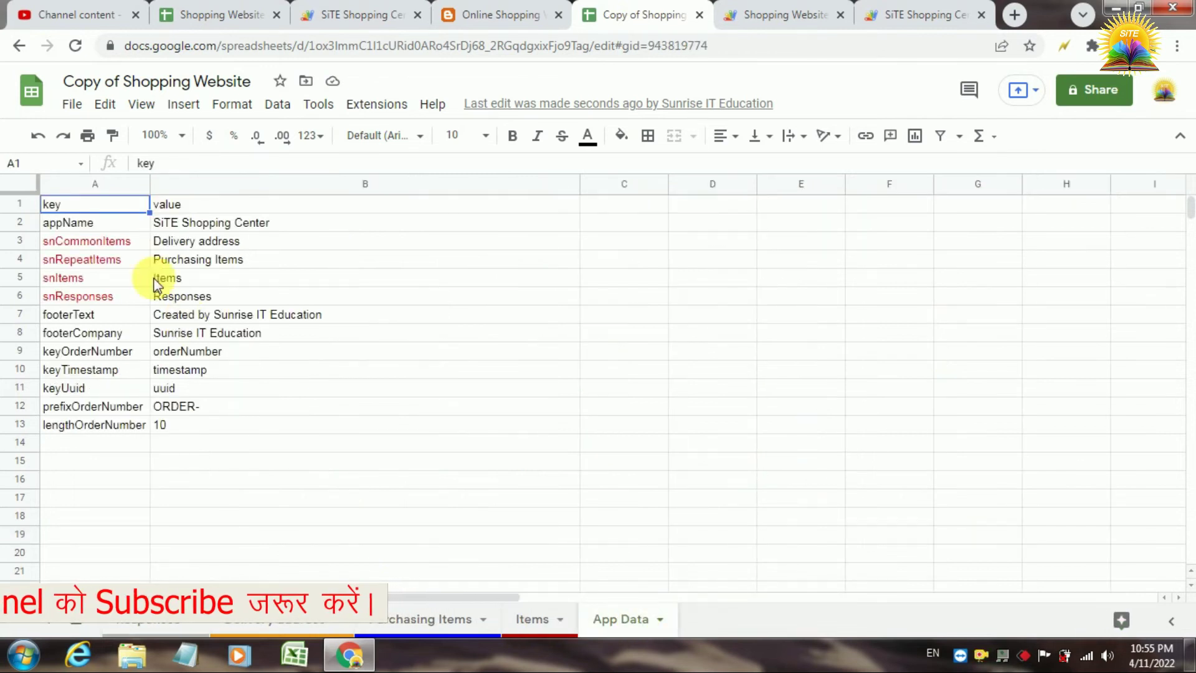
left_click(201, 224)
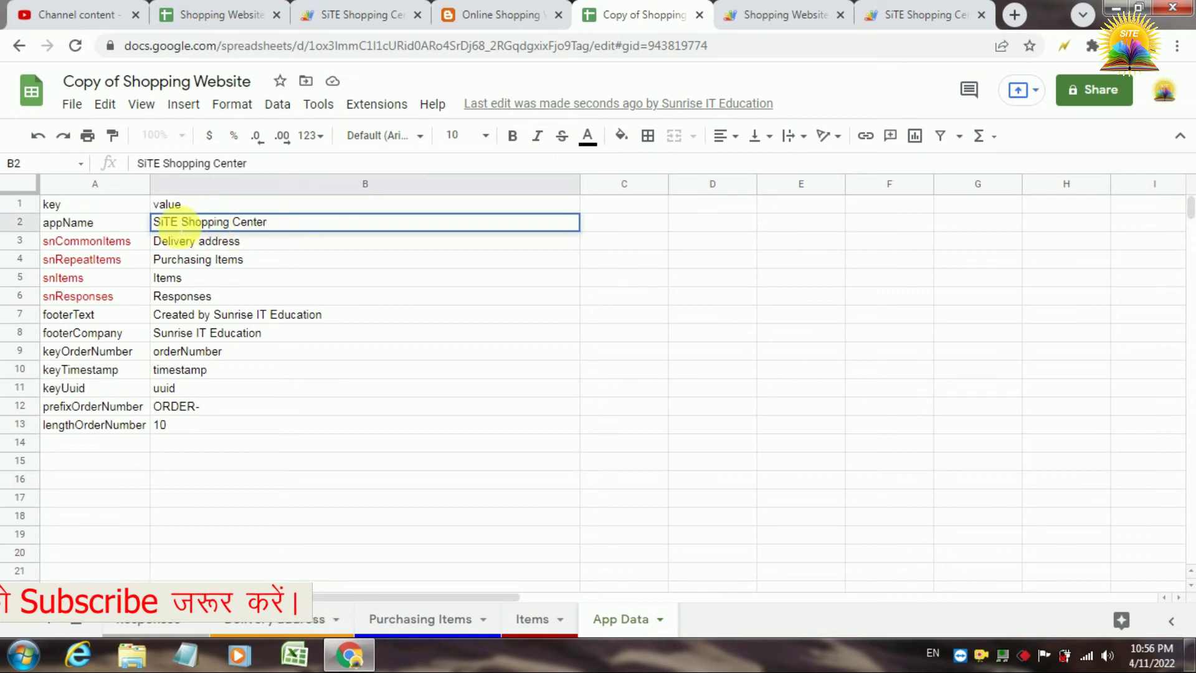
double_click(166, 222)
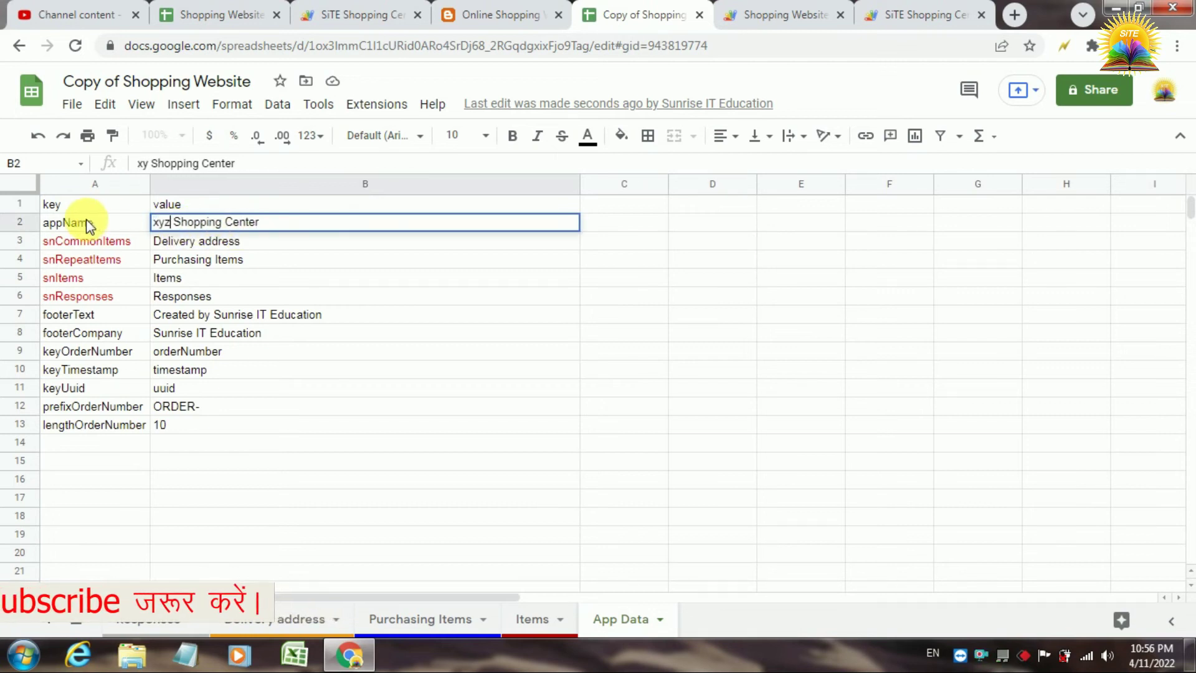
left_click(488, 299)
Step: Reload the deployed shopping web app and check the app name in its header
left_click(775, 14)
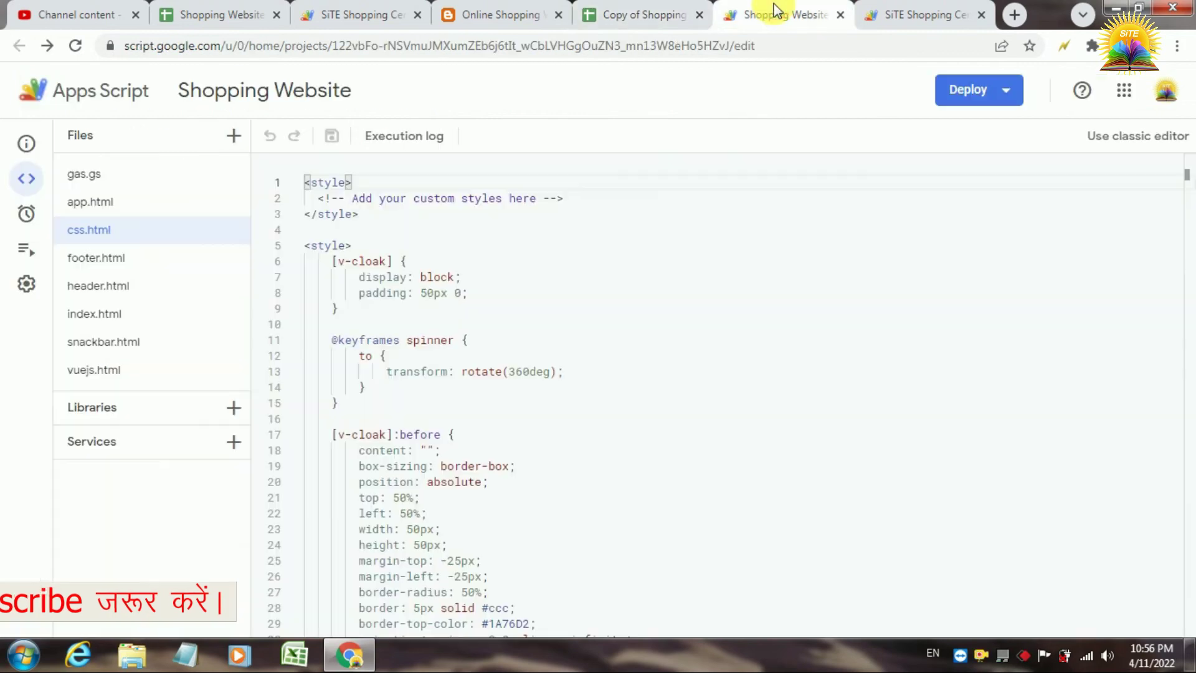
left_click(925, 13)
left_click(921, 42)
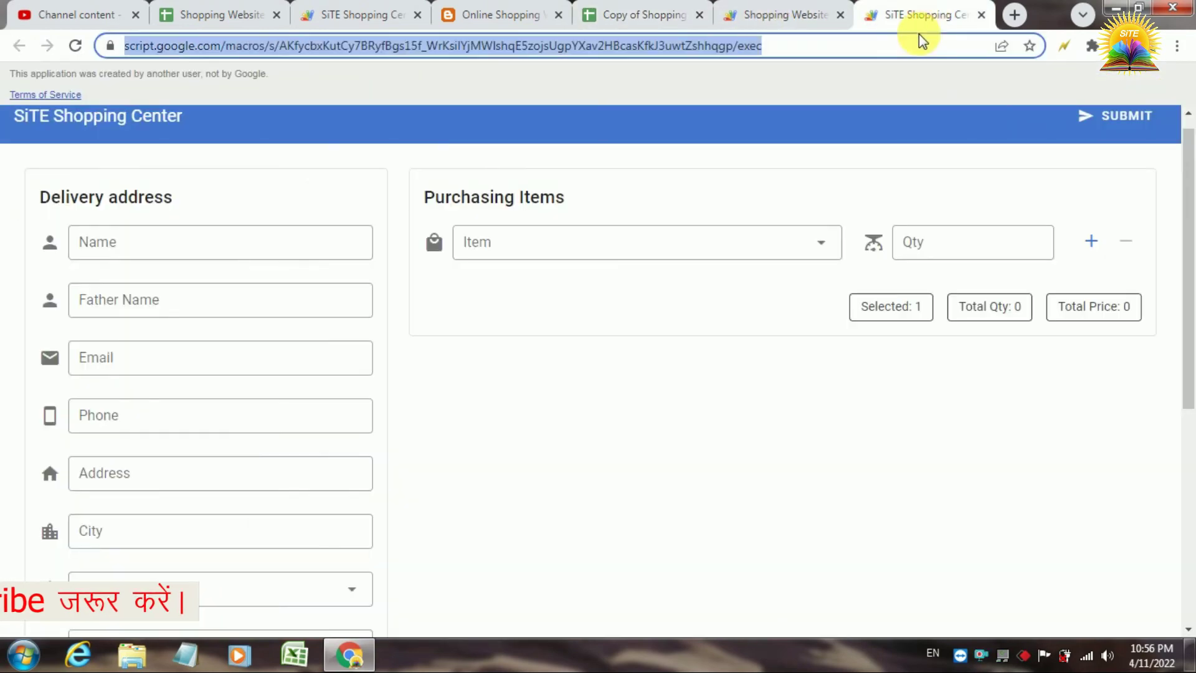
key("Return")
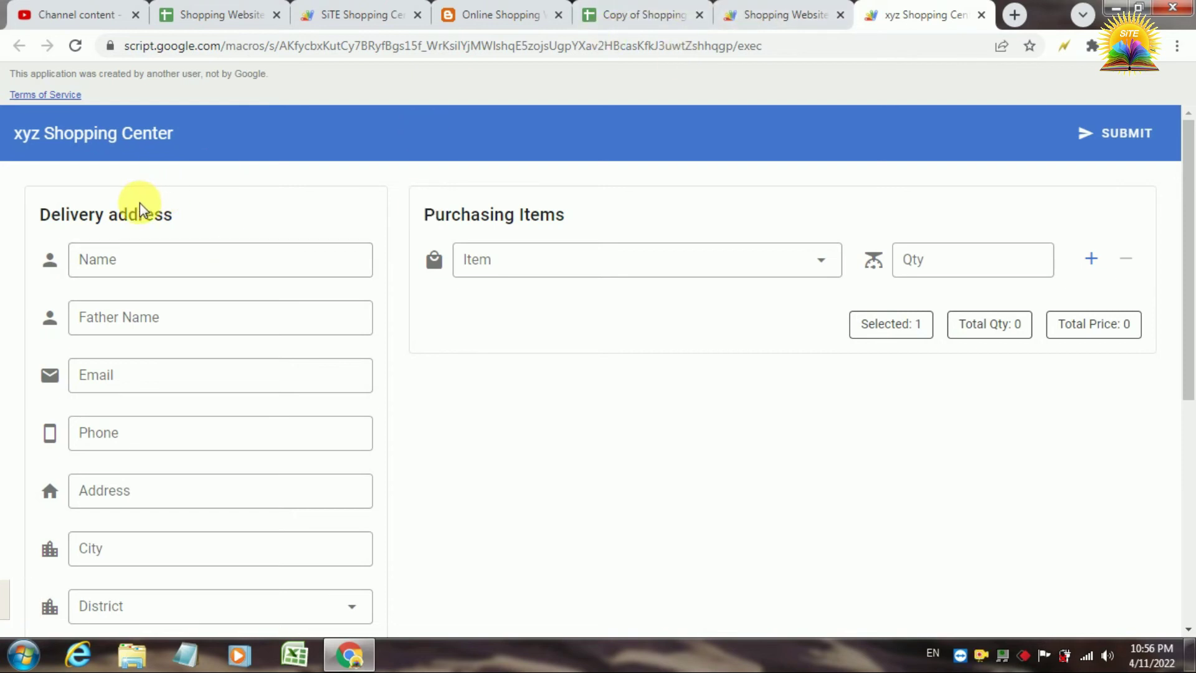
Step: Enter "item004" as a new item number below item003 in the spreadsheet's Items sheet
left_click(763, 9)
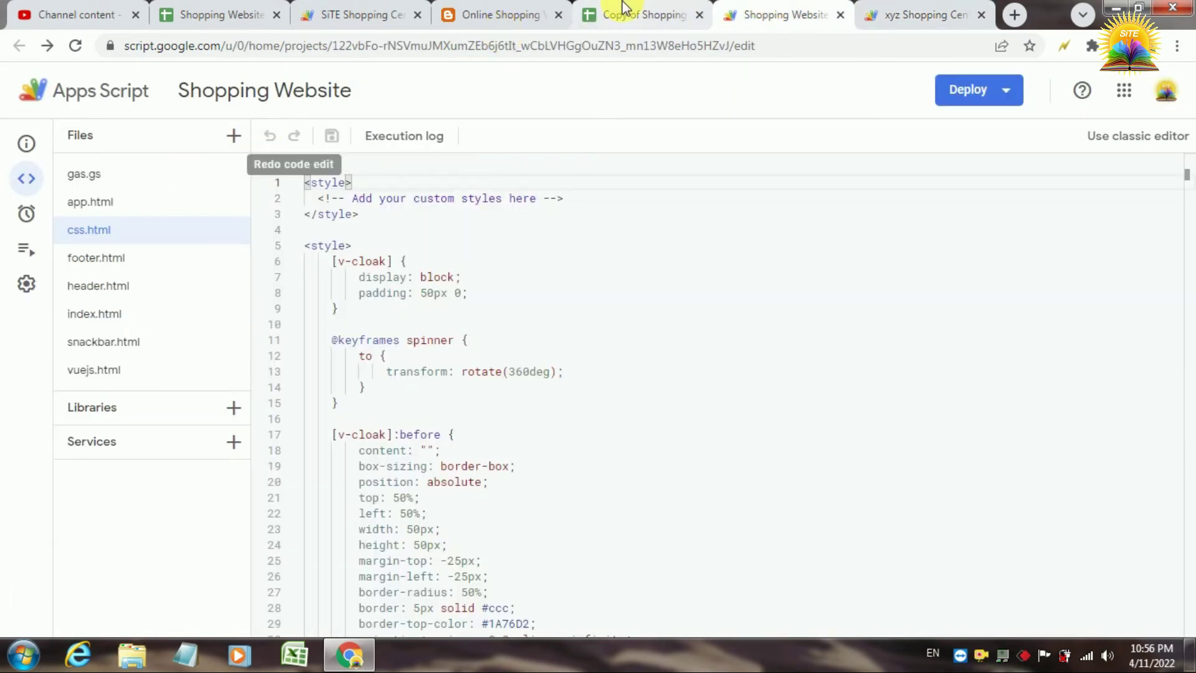
left_click(635, 13)
left_click(192, 243)
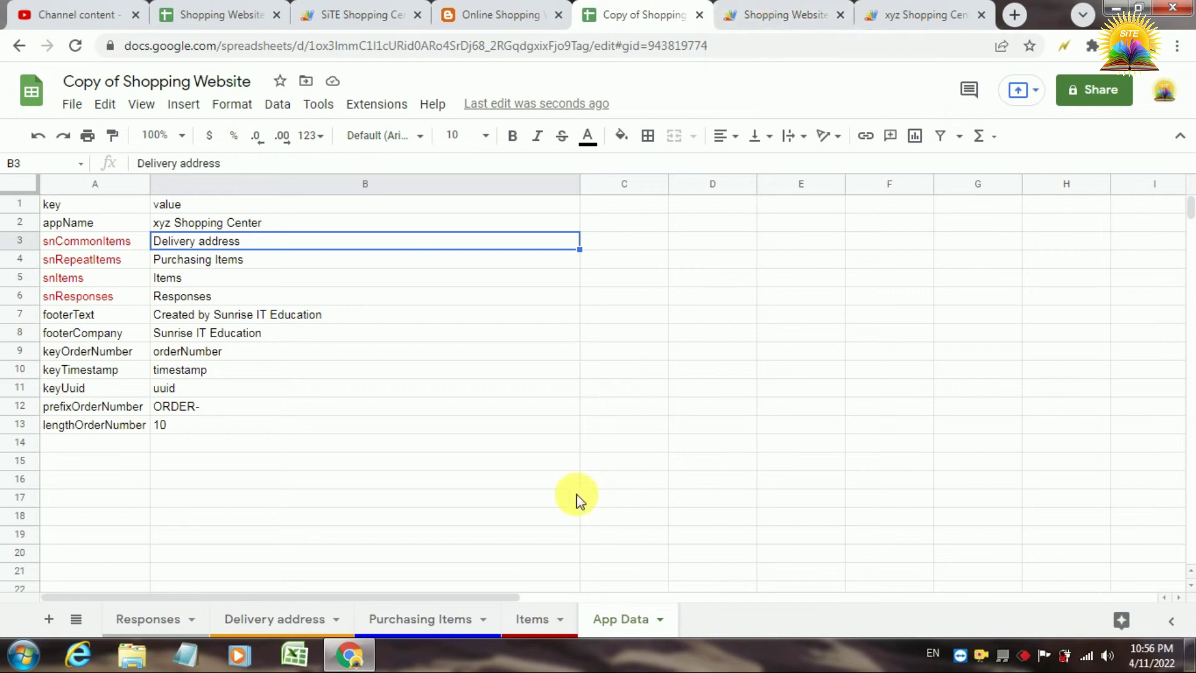
left_click(532, 620)
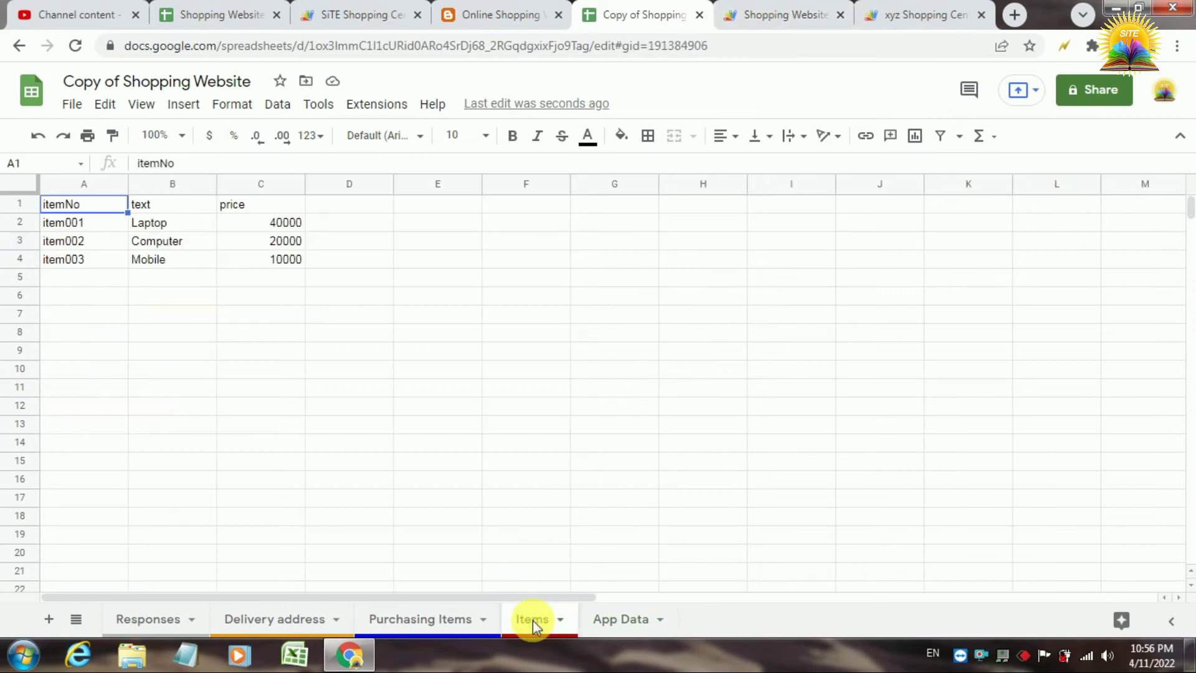
left_click(90, 276)
type("item003")
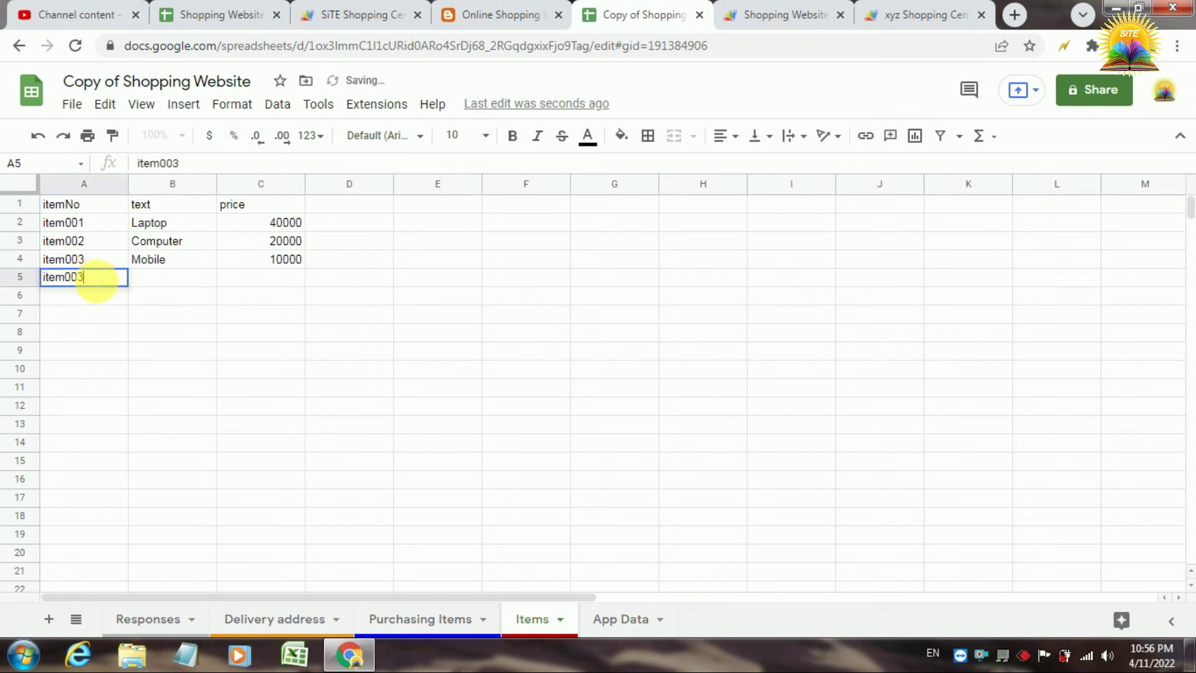
key("BackSpace")
type("4")
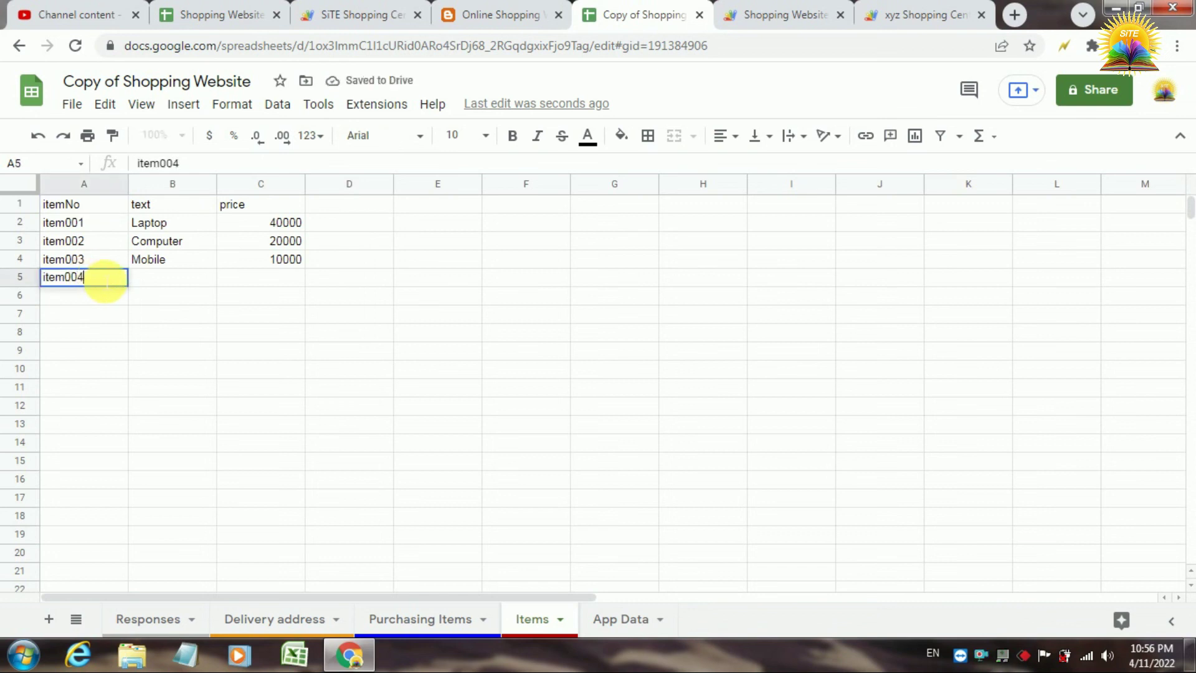
Step: Fill in the item004 row with the text "Cooler" and a price of 5000
left_click(141, 283)
type("Coolder")
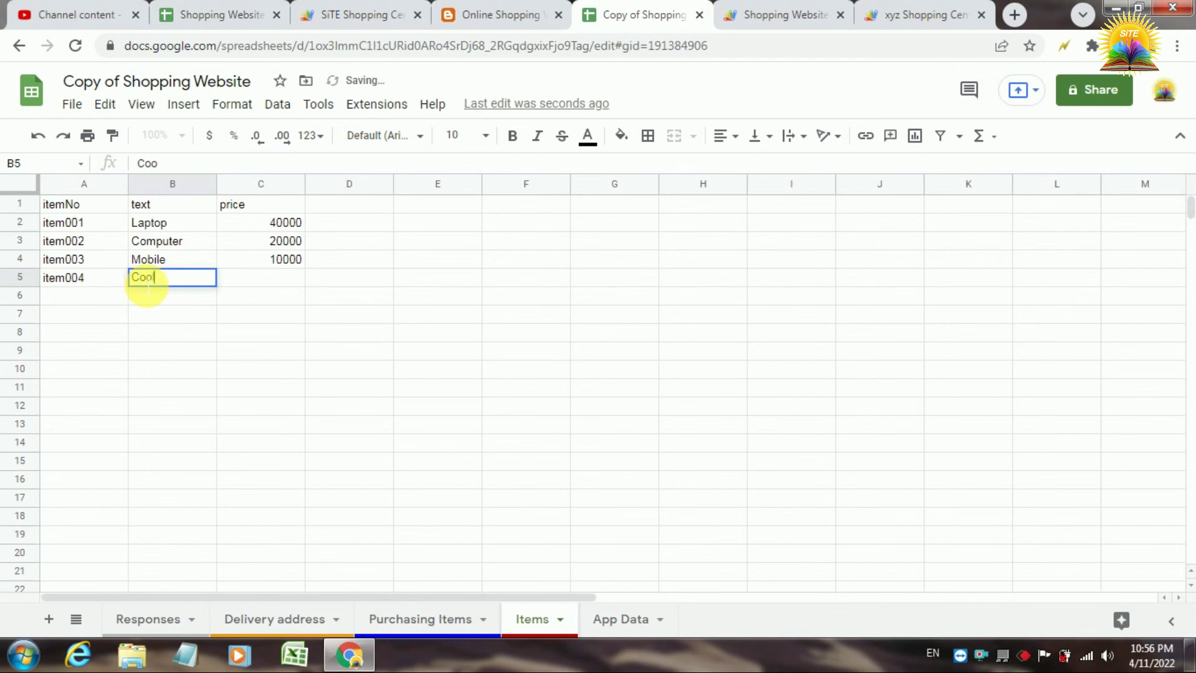
key("BackSpace")
key("BackSpace")
key("BackSpace")
type("e")
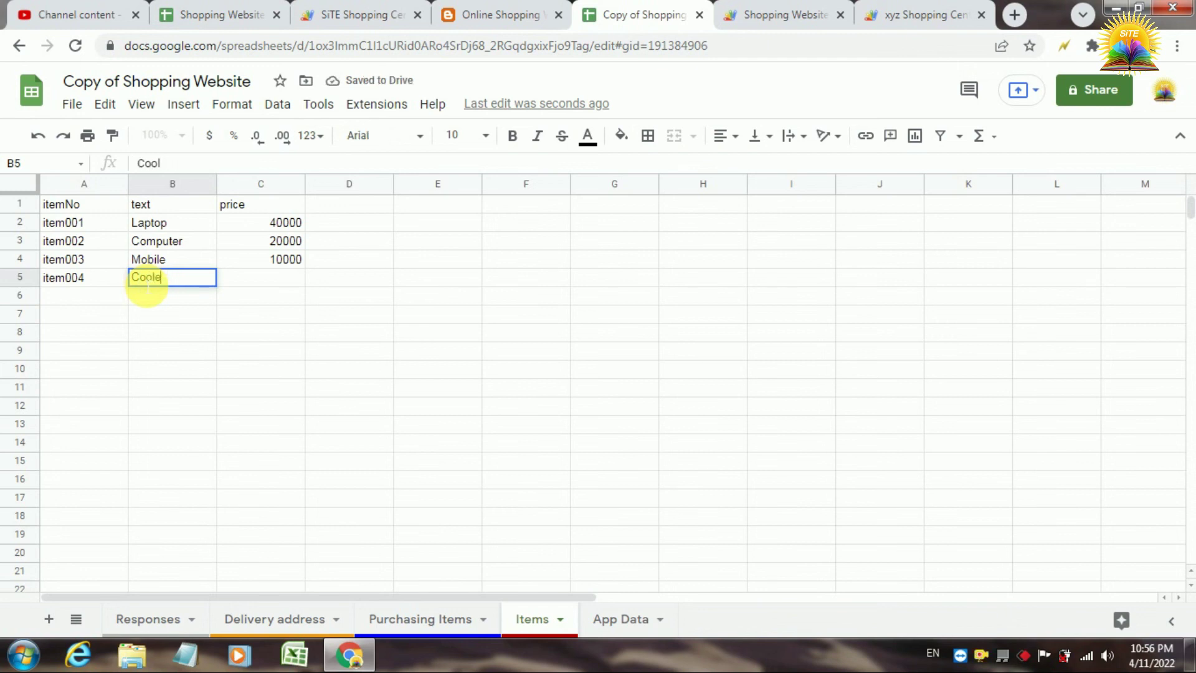
type("r")
key("Tab")
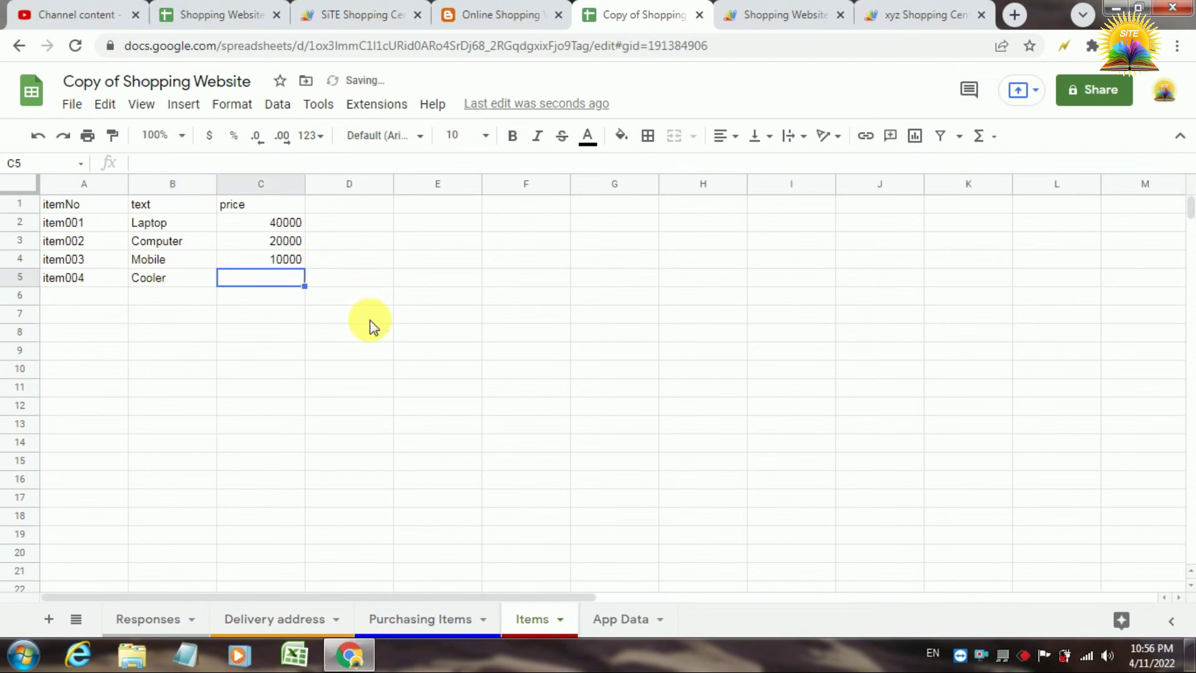
type("5000")
key("Return")
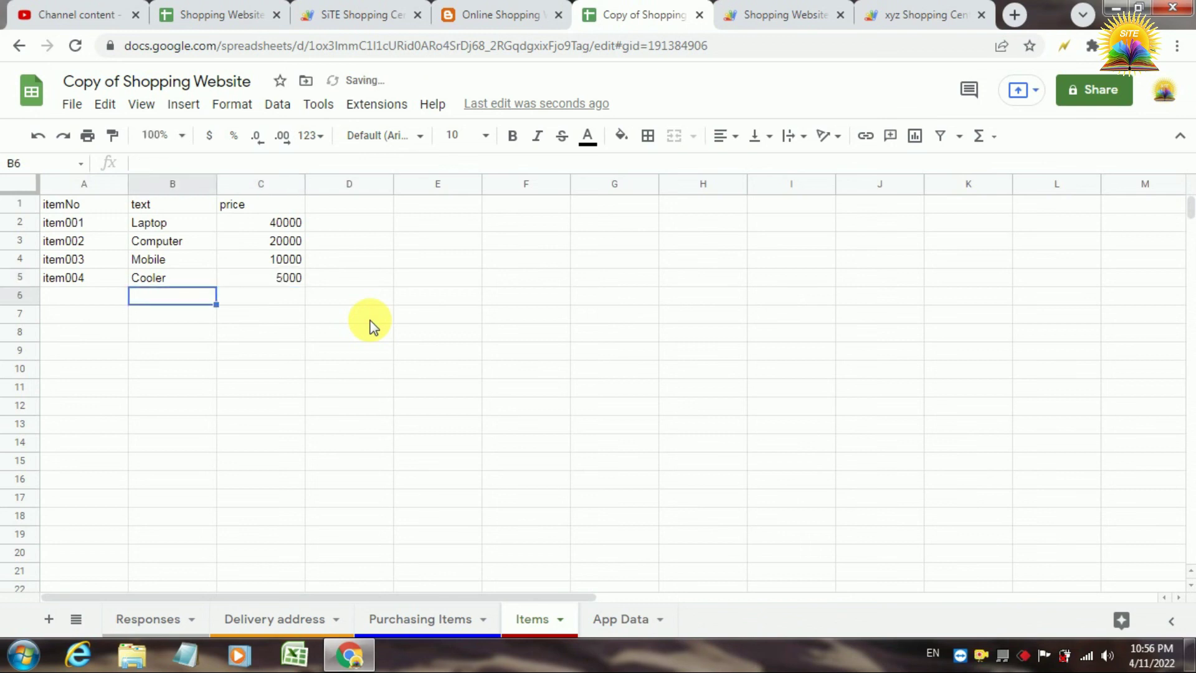
Step: Reload the deployed shopping web app and check its purchasing item choices for the Cooler entry
left_click(790, 12)
left_click(941, 9)
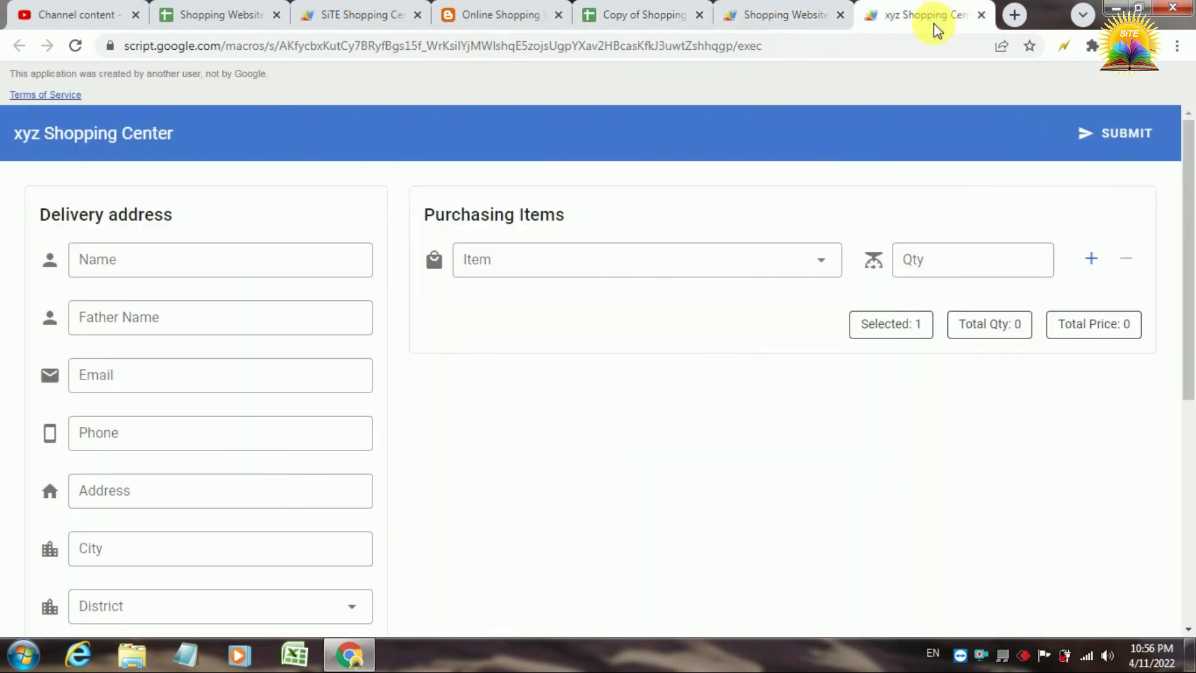
left_click(823, 258)
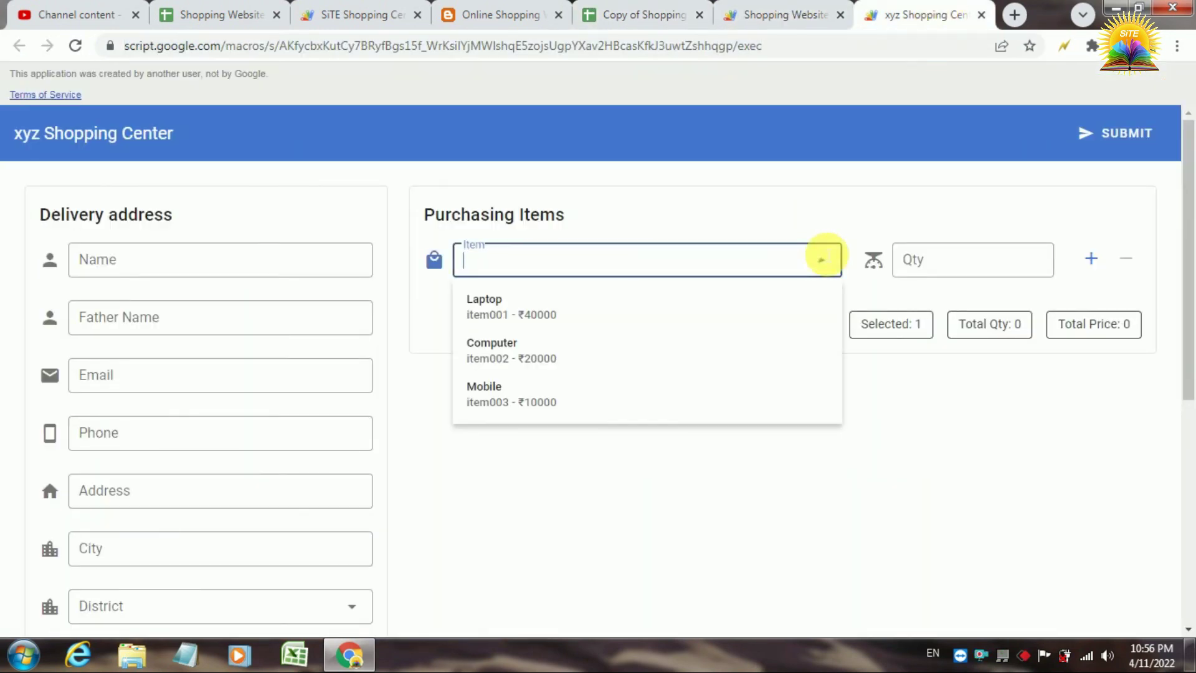
left_click(708, 53)
key("Return")
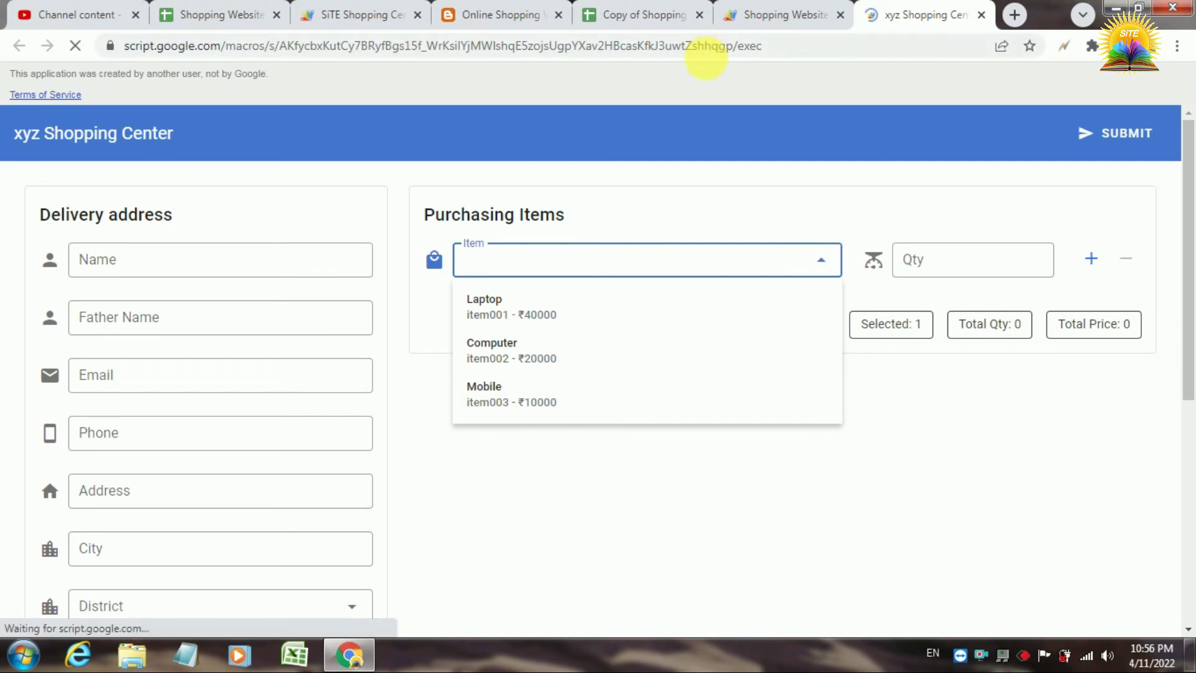
left_click(784, 278)
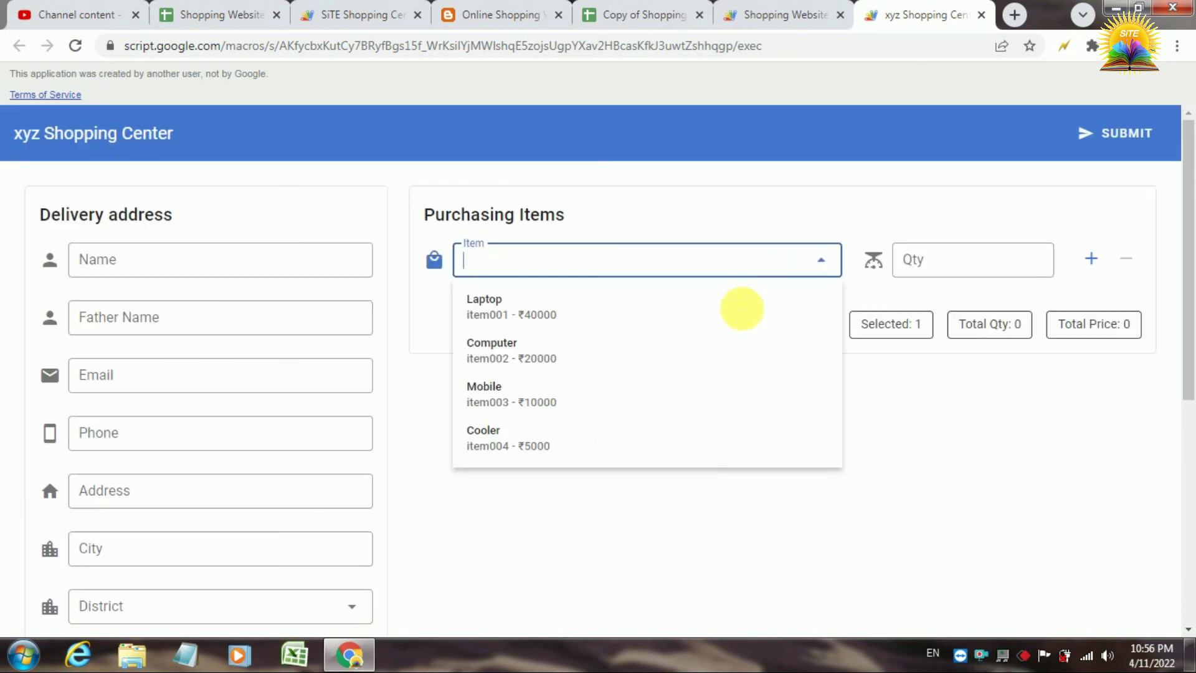
left_click(700, 534)
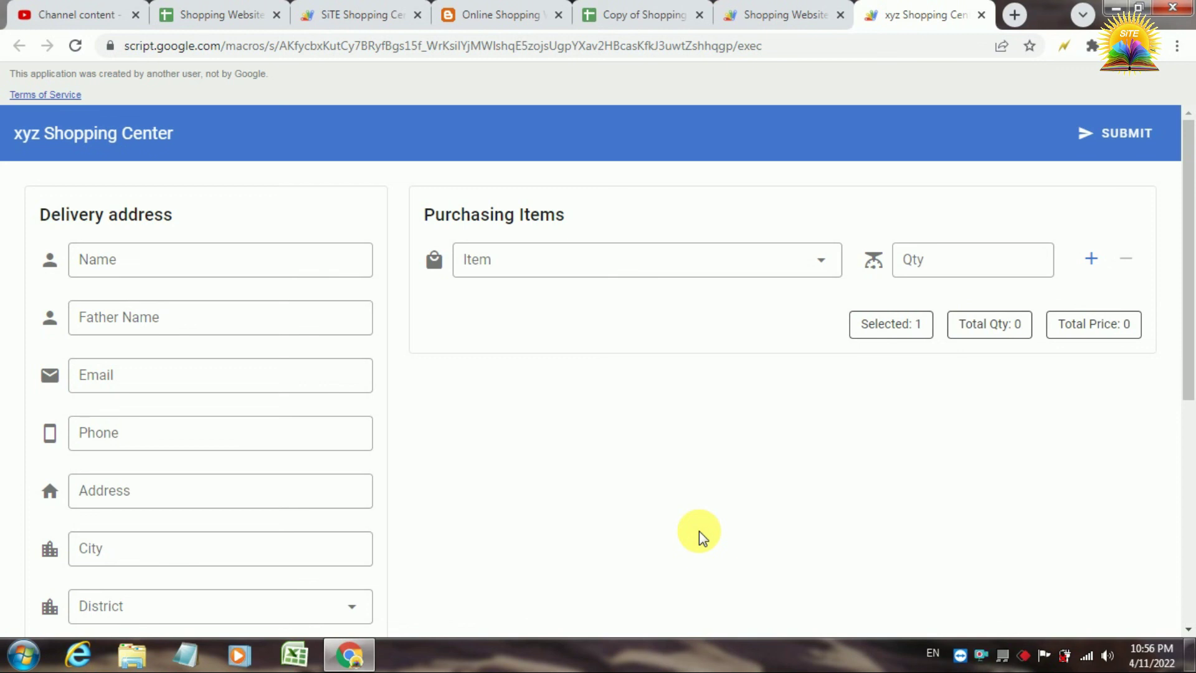